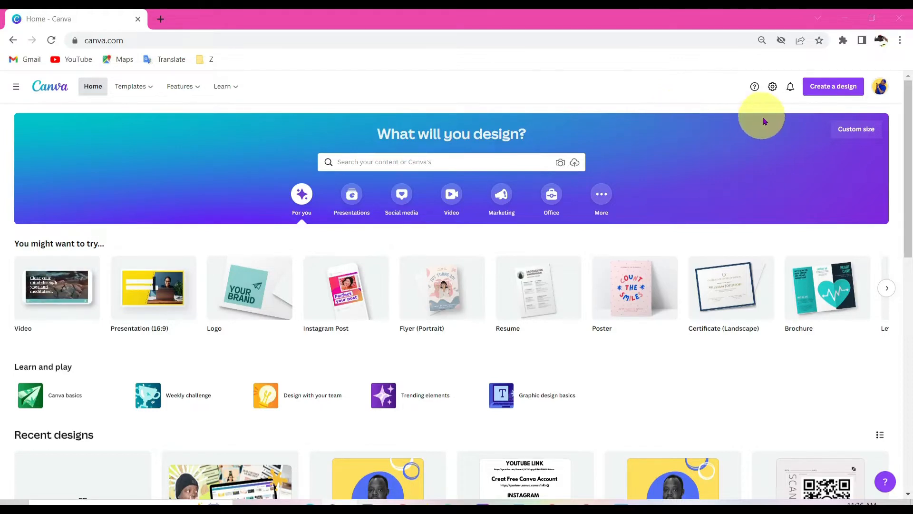
- Create a new blank YouTube Thumbnail design
{"action": "left_click", "coordinate": [828, 88]}
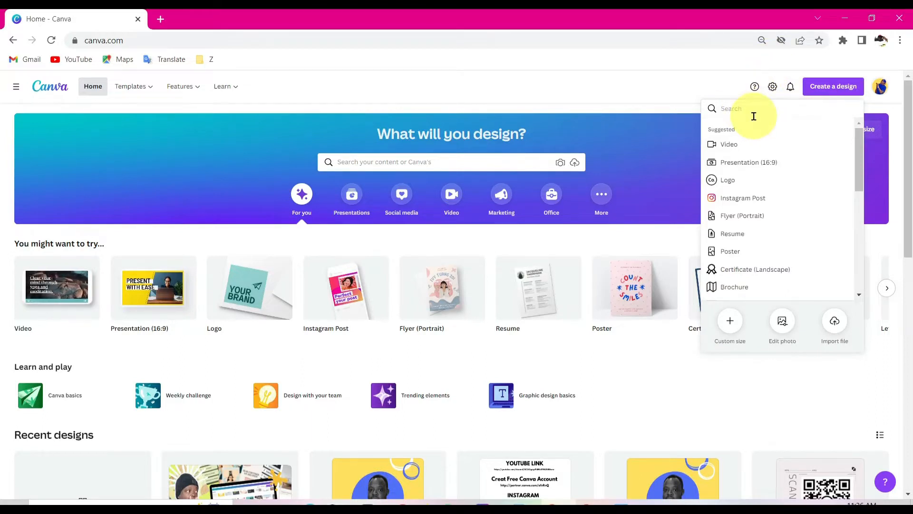
{"action": "type", "text": "th"}
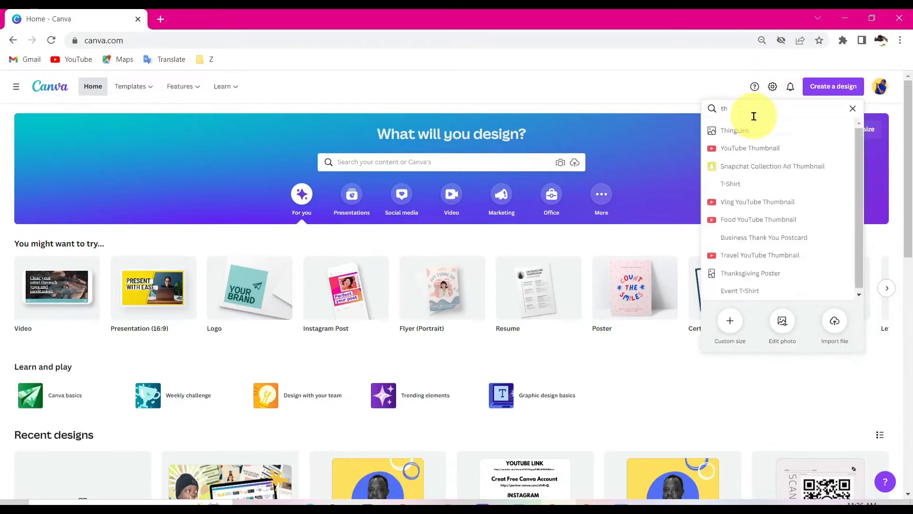
{"action": "left_click", "coordinate": [769, 148]}
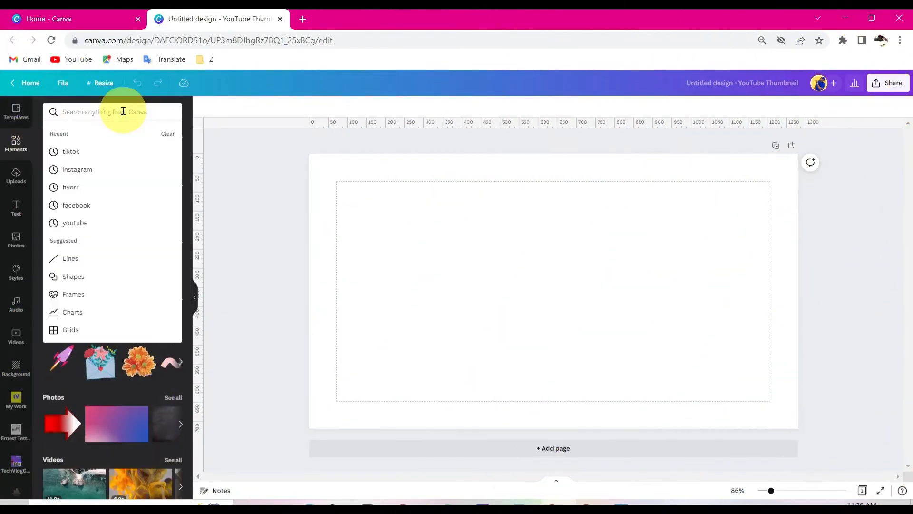
- Search the elements for "blue background", add the bright blue sunburst image and stretch it to cover the whole page
{"action": "type", "text": "blue b"}
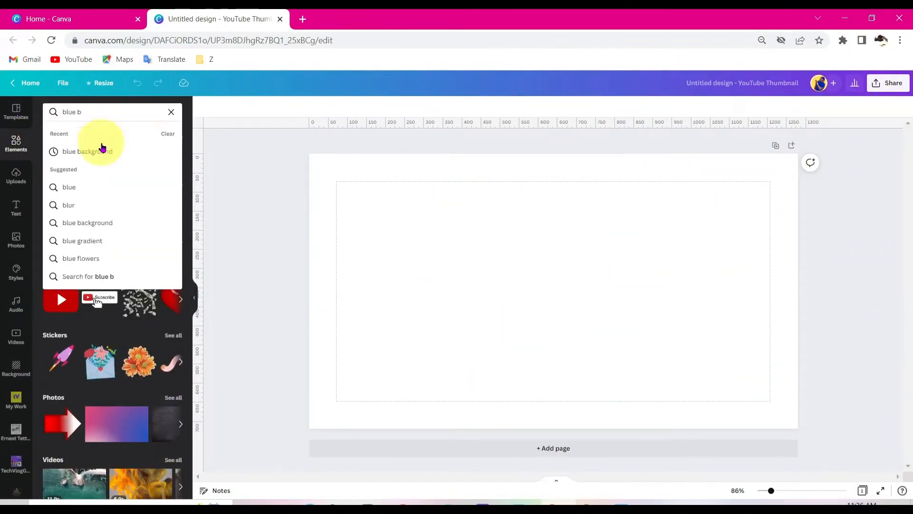
{"action": "left_click", "coordinate": [97, 152]}
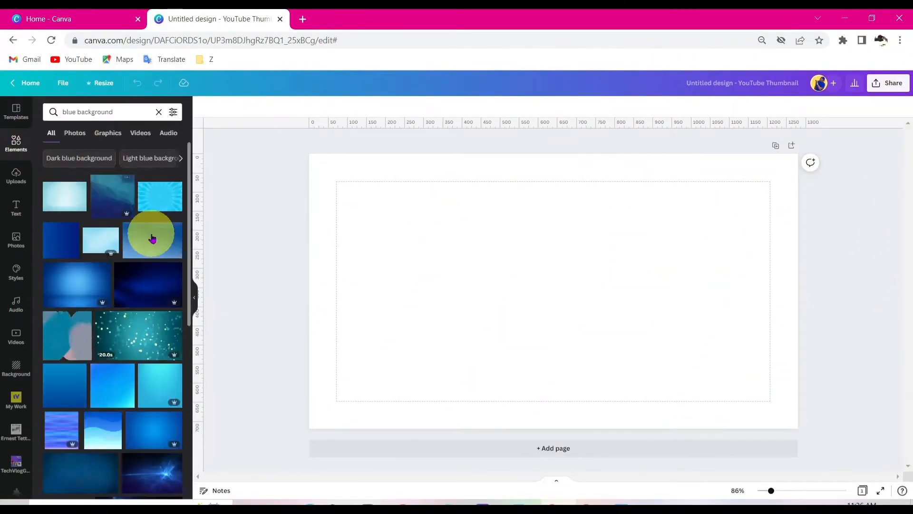
{"action": "left_click", "coordinate": [151, 236]}
{"action": "left_click", "coordinate": [160, 196]}
{"action": "left_click_drag", "start_coordinate": [386, 180], "coordinate": [284, 186]}
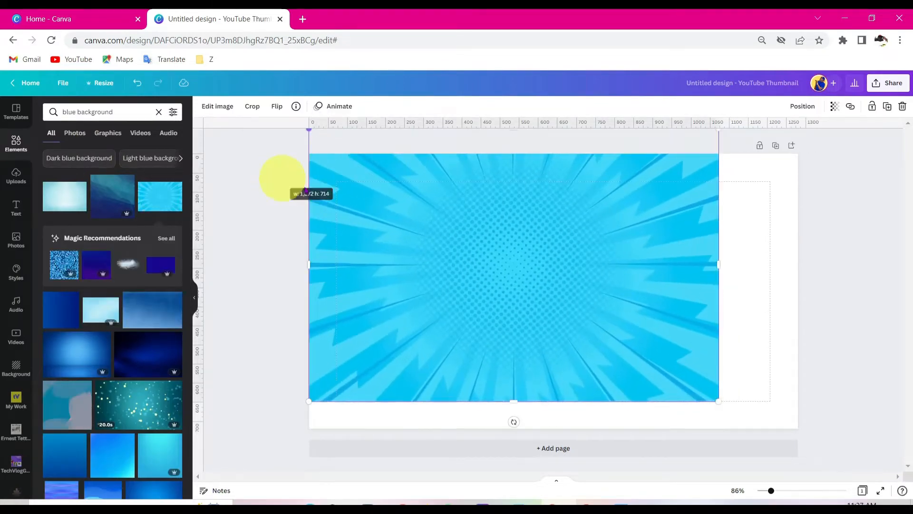
{"action": "left_click_drag", "start_coordinate": [718, 401], "coordinate": [835, 435]}
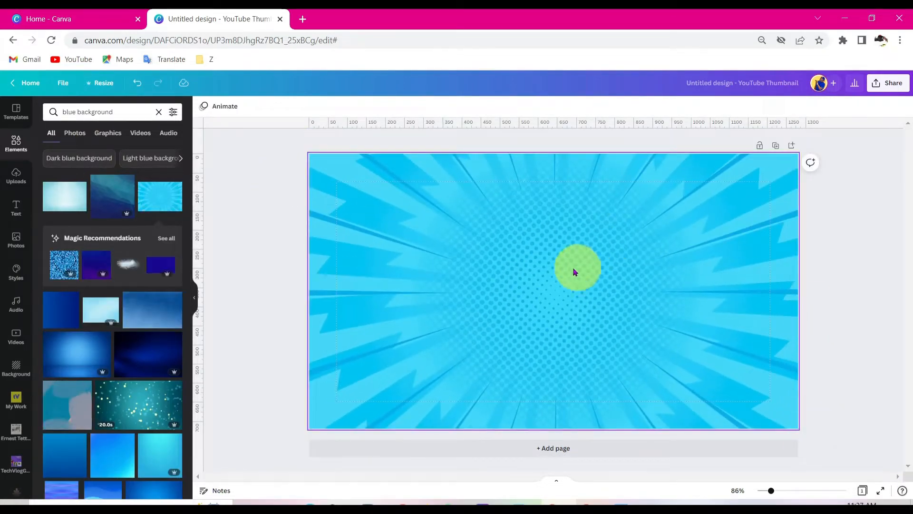
- Search the elements for "youtube", add the red YouTube play logo and hide the rulers
{"action": "left_click", "coordinate": [16, 139]}
{"action": "left_click", "coordinate": [122, 111]}
{"action": "type", "text": "you"}
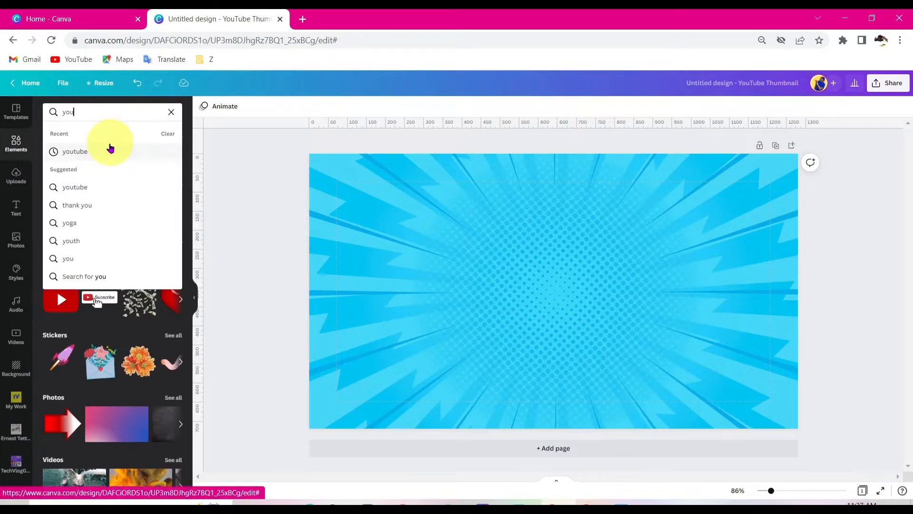
{"action": "left_click", "coordinate": [110, 148]}
{"action": "left_click", "coordinate": [112, 197]}
{"action": "left_click", "coordinate": [63, 84]}
{"action": "left_click", "coordinate": [113, 172]}
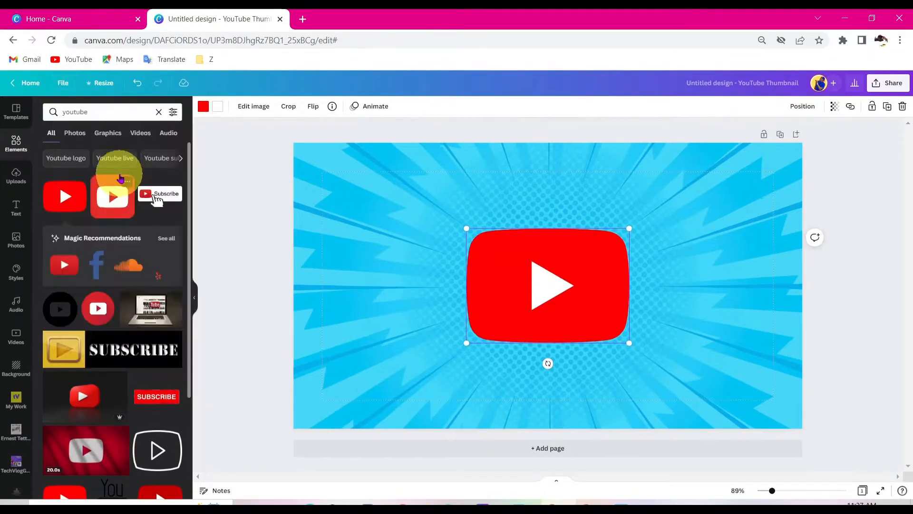
- Shrink the YouTube play logo and place it in the page's upper-left corner
{"action": "left_click_drag", "start_coordinate": [630, 228], "coordinate": [555, 280]}
{"action": "left_click_drag", "start_coordinate": [504, 297], "coordinate": [369, 185]}
{"action": "left_click", "coordinate": [469, 207]}
- Add a heading reading "YouTube", place it directly beside the logo and enlarge it to font size 72.7
{"action": "left_click", "coordinate": [16, 208]}
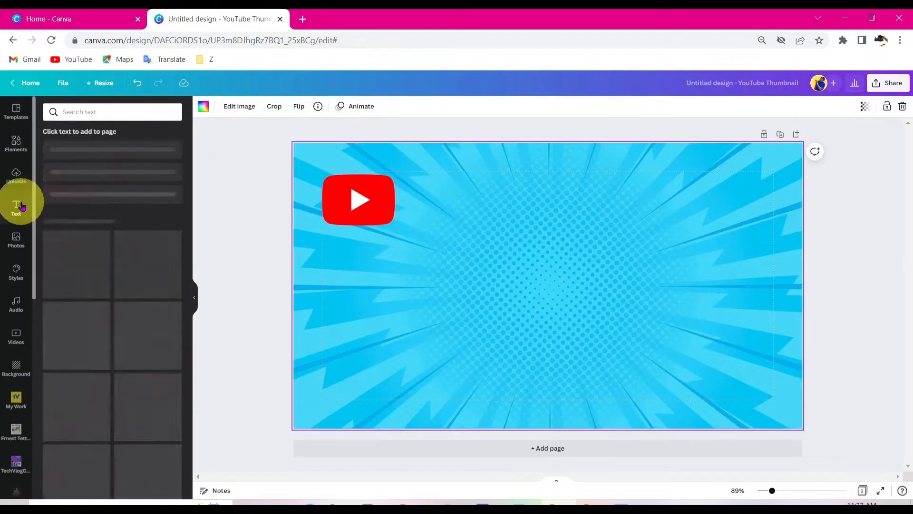
{"action": "left_click", "coordinate": [112, 153]}
{"action": "left_click", "coordinate": [522, 284]}
{"action": "type", "text": "YouTube"}
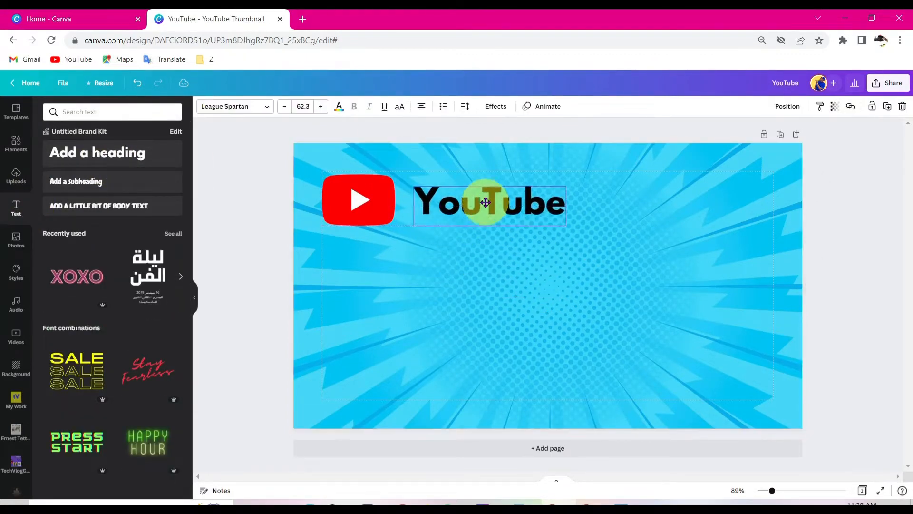
{"action": "left_click_drag", "start_coordinate": [476, 197], "coordinate": [472, 201]}
{"action": "left_click_drag", "start_coordinate": [551, 225], "coordinate": [575, 233]}
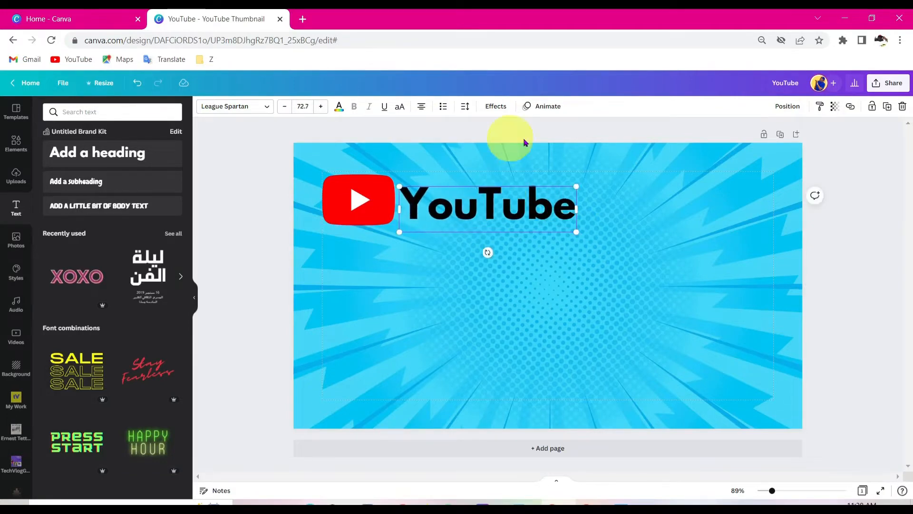
- Show the rulers and add a vertical guide at the page's horizontal centre
{"action": "left_click", "coordinate": [63, 83]}
{"action": "left_click", "coordinate": [82, 171]}
{"action": "left_click_drag", "start_coordinate": [198, 232], "coordinate": [552, 273]}
- Shrink the "YouTube" heading to font size 61 so that it ends at the centre guide
{"action": "left_click", "coordinate": [565, 216]}
{"action": "left_click_drag", "start_coordinate": [581, 234], "coordinate": [553, 232]}
{"action": "left_click", "coordinate": [576, 194]}
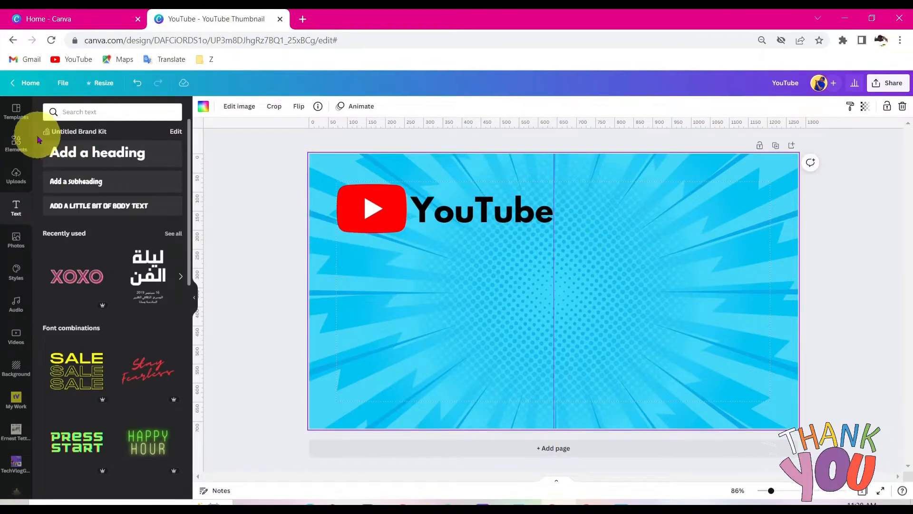
- Search the elements for "shape" and add the plain square to the page
{"action": "left_click", "coordinate": [16, 143]}
{"action": "left_click", "coordinate": [129, 112]}
{"action": "key", "text": "ctrl+a"}
{"action": "key", "text": "BackSpace"}
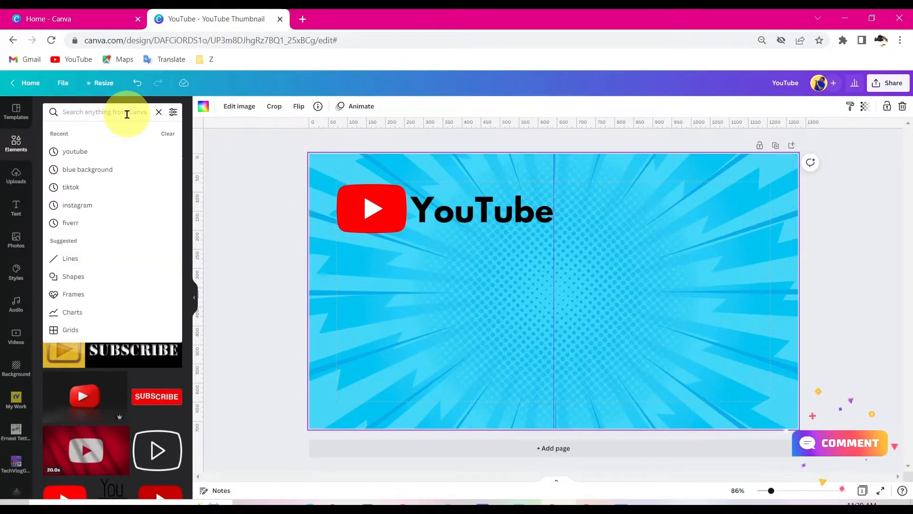
{"action": "type", "text": "shape"}
{"action": "key", "text": "Return"}
{"action": "left_click", "coordinate": [69, 193]}
- Move the square below the YouTube logo and reshape it into a wide bar from the left margin almost to the centre guide
{"action": "left_click_drag", "start_coordinate": [542, 284], "coordinate": [415, 267]}
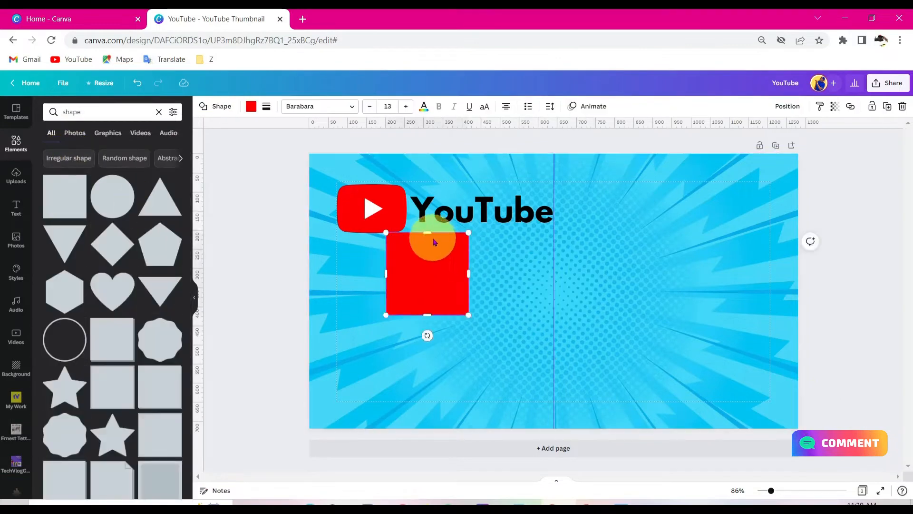
{"action": "left_click_drag", "start_coordinate": [427, 234], "coordinate": [430, 272]}
{"action": "left_click_drag", "start_coordinate": [420, 295], "coordinate": [535, 277]}
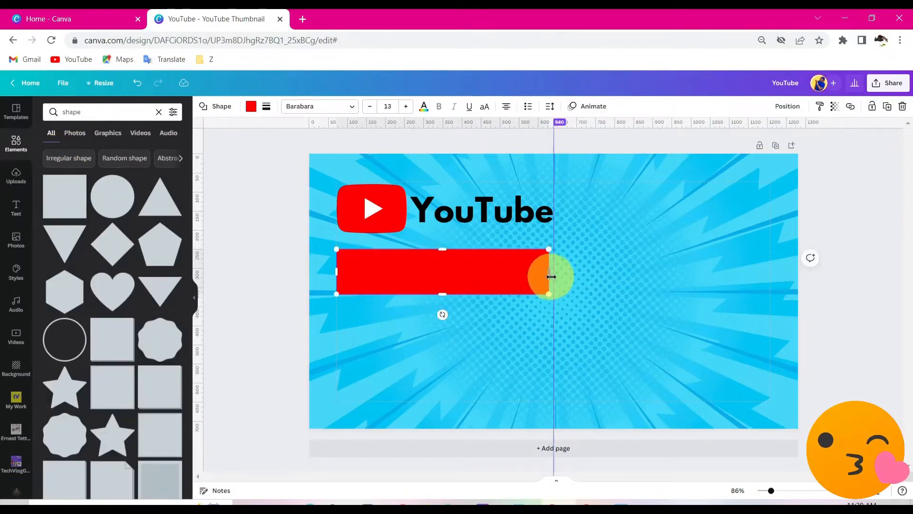
- Duplicate the red bar, place the copy beneath it and shorten the copy to half the width
{"action": "left_click", "coordinate": [887, 106]}
{"action": "left_click_drag", "start_coordinate": [491, 288], "coordinate": [481, 339]}
{"action": "left_click_drag", "start_coordinate": [548, 333], "coordinate": [442, 333]}
{"action": "left_click", "coordinate": [475, 330]}
- Fill the upper, wide bar with white and the lower, short bar with black
{"action": "left_click", "coordinate": [428, 276]}
{"action": "left_click", "coordinate": [251, 106]}
{"action": "left_click", "coordinate": [99, 217]}
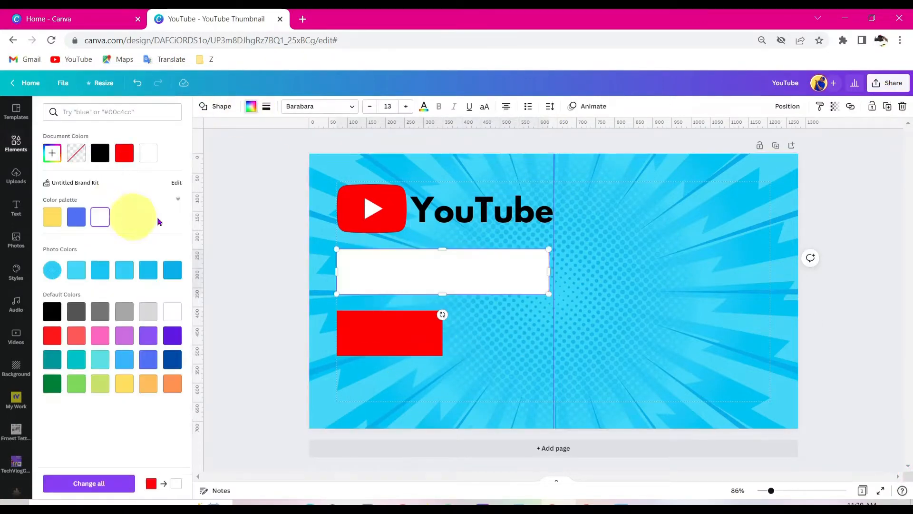
{"action": "left_click", "coordinate": [403, 333]}
{"action": "left_click", "coordinate": [250, 106]}
{"action": "left_click", "coordinate": [100, 153]}
- Duplicate the "YouTube" heading, move the copy onto the white bar and change its text to "ANIMATED"
{"action": "left_click", "coordinate": [480, 212]}
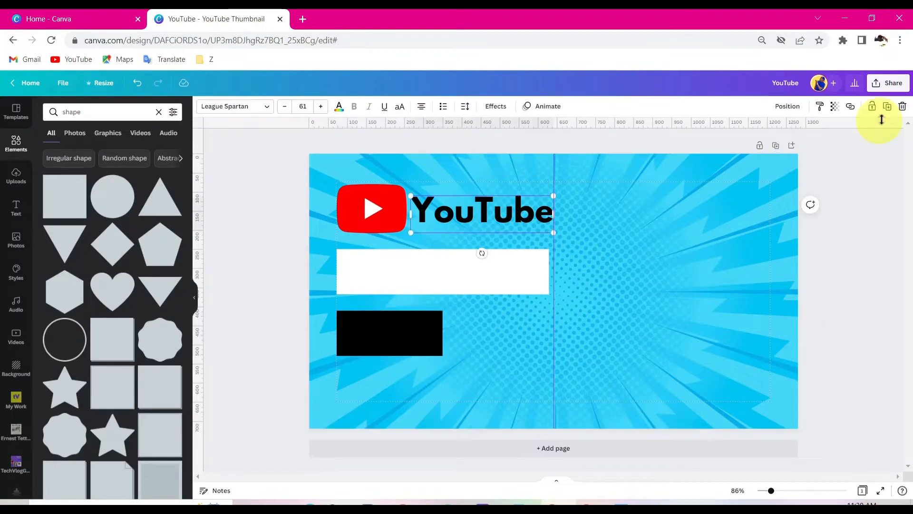
{"action": "left_click", "coordinate": [887, 106]}
{"action": "left_click_drag", "start_coordinate": [500, 226], "coordinate": [444, 271]}
{"action": "double_click", "coordinate": [497, 274]}
{"action": "type", "text": "ANIMATED"}
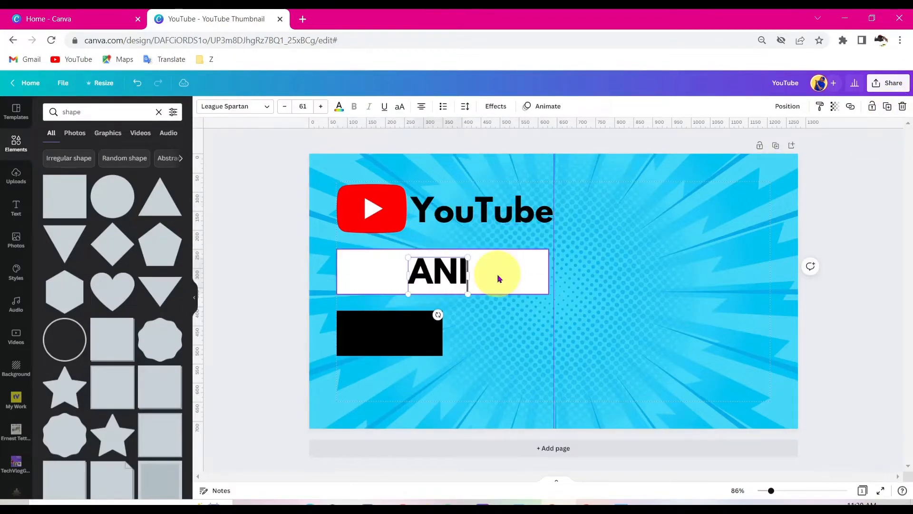
- Widen the "ANIMATED" text box and enlarge its font to nearly fill the white bar
{"action": "left_click_drag", "start_coordinate": [525, 273], "coordinate": [542, 274]}
{"action": "left_click_drag", "start_coordinate": [367, 274], "coordinate": [338, 276]}
{"action": "left_click", "coordinate": [321, 106]}
{"action": "left_click", "coordinate": [321, 106]}
{"action": "left_click", "coordinate": [321, 107]}
{"action": "left_click", "coordinate": [321, 107]}
{"action": "left_click", "coordinate": [321, 106]}
{"action": "left_click", "coordinate": [583, 238]}
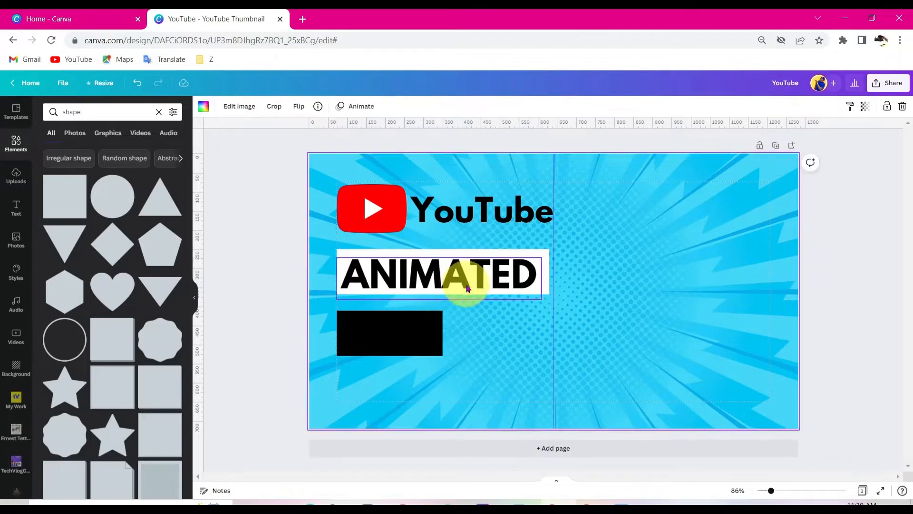
- Duplicate the "ANIMATED" text and change the copy's wording to "INTRO"
{"action": "left_click_drag", "start_coordinate": [462, 280], "coordinate": [452, 372]}
{"action": "left_click", "coordinate": [886, 106]}
{"action": "double_click", "coordinate": [529, 386]}
{"action": "type", "text": "INTRO"}
- Place the "INTRO" text on the black bar and color it white
{"action": "left_click_drag", "start_coordinate": [549, 391], "coordinate": [418, 333]}
{"action": "left_click", "coordinate": [339, 106]}
{"action": "left_click", "coordinate": [100, 217]}
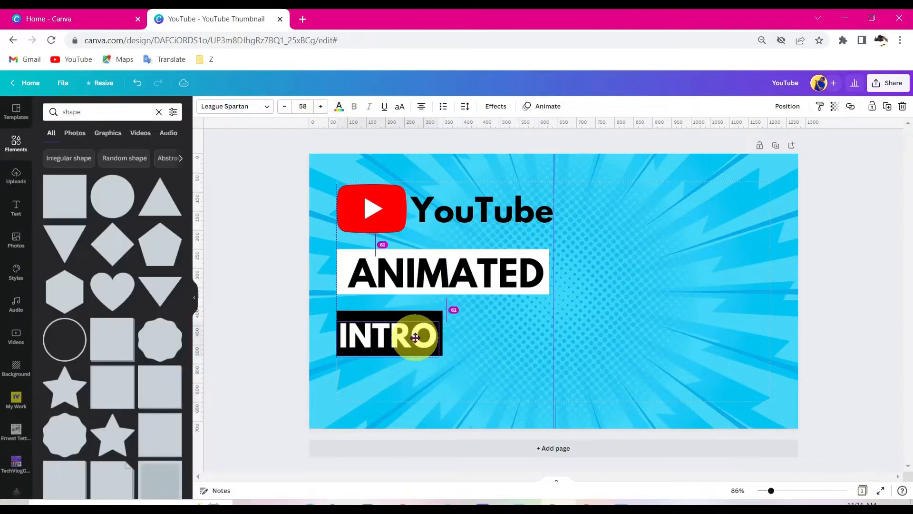
{"action": "left_click", "coordinate": [485, 361]}
- Search the elements for "CANVA" and add the round Canva logo to the page
{"action": "left_click", "coordinate": [105, 112]}
{"action": "type", "text": "CANVA"}
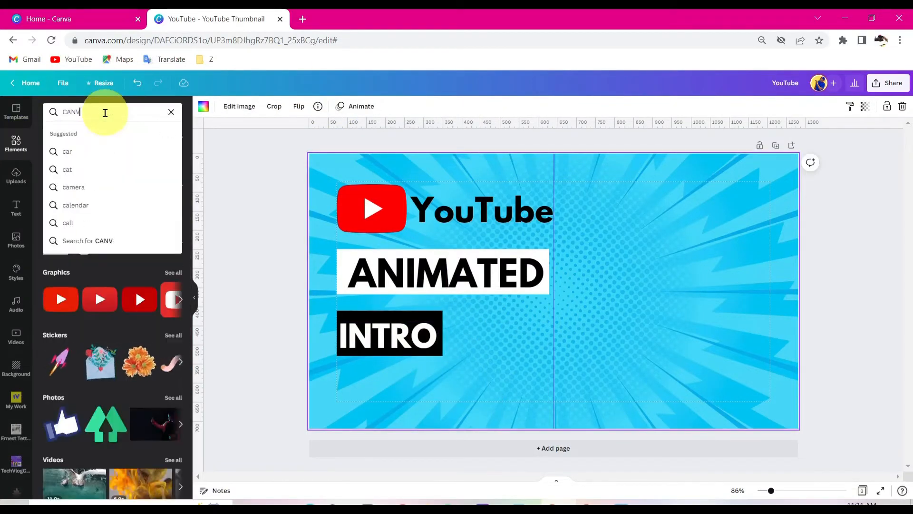
{"action": "key", "text": "Return"}
{"action": "left_click", "coordinate": [65, 196]}
- Position the round Canva logo beside the "INTRO" bar, below the white bar, and shrink it slightly to fit
{"action": "left_click_drag", "start_coordinate": [595, 267], "coordinate": [540, 334]}
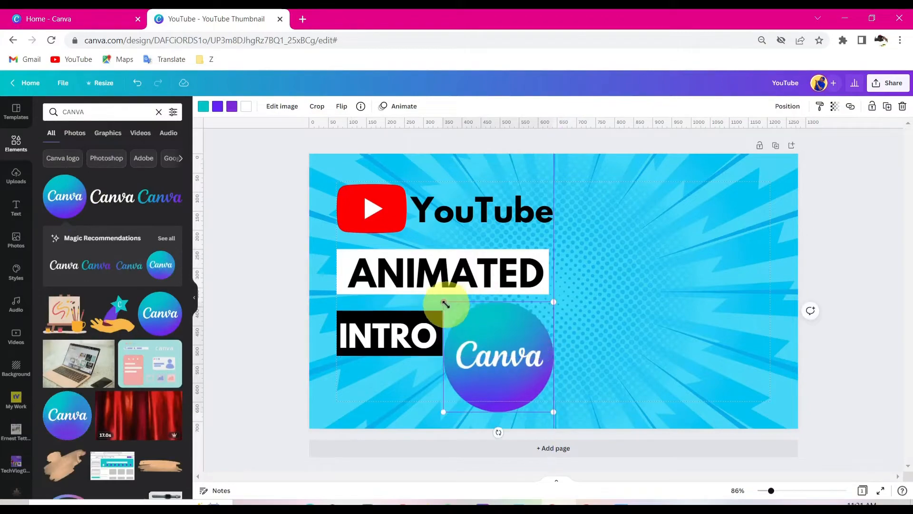
{"action": "left_click_drag", "start_coordinate": [443, 303], "coordinate": [451, 311]}
{"action": "left_click_drag", "start_coordinate": [501, 356], "coordinate": [496, 343]}
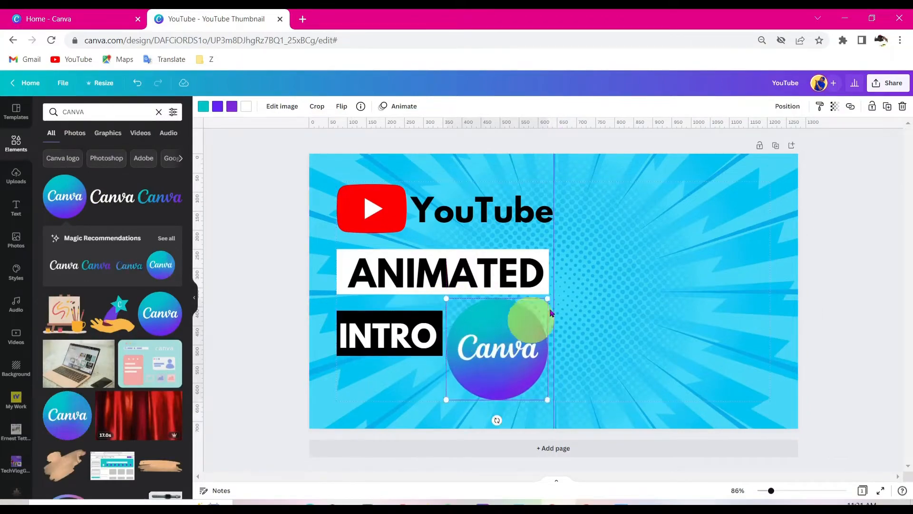
{"action": "left_click_drag", "start_coordinate": [565, 178], "coordinate": [393, 379]}
{"action": "left_click", "coordinate": [735, 383]}
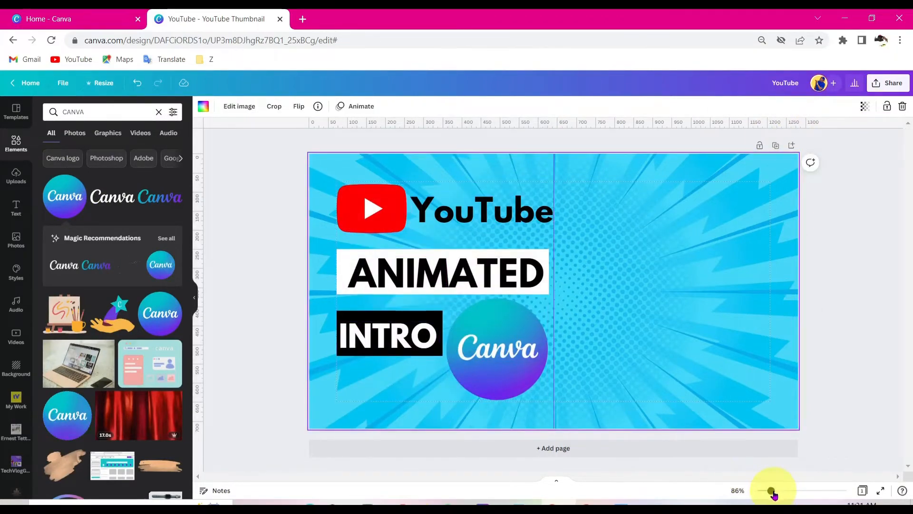
- Insert a rectangle on the page's empty right half, fill it yellow and narrow it to a thin vertical strip
{"action": "left_click_drag", "start_coordinate": [774, 495], "coordinate": [773, 491]}
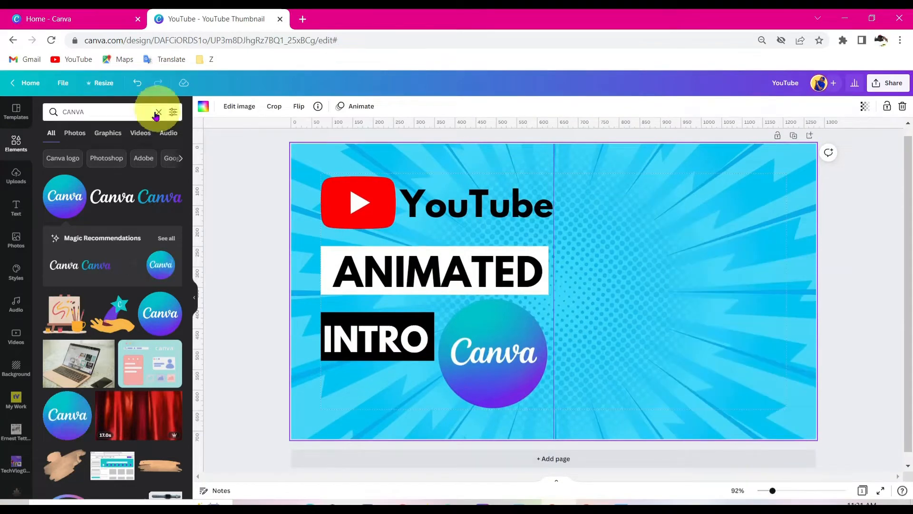
{"action": "key", "text": "slash"}
{"action": "scroll", "coordinate": [545, 350], "scroll_direction": "down", "scroll_amount": 3}
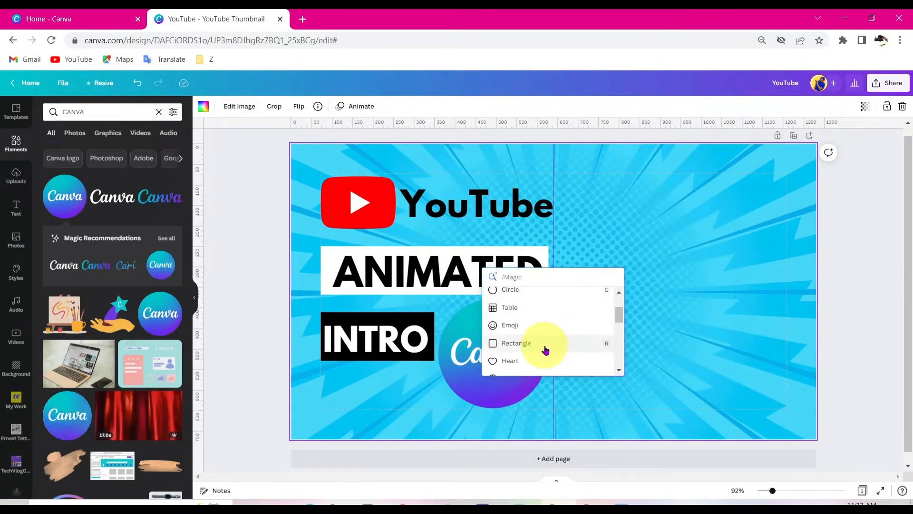
{"action": "left_click", "coordinate": [545, 350]}
{"action": "left_click_drag", "start_coordinate": [589, 288], "coordinate": [623, 287]}
{"action": "left_click", "coordinate": [251, 109]}
{"action": "left_click", "coordinate": [123, 304]}
{"action": "left_click", "coordinate": [626, 242]}
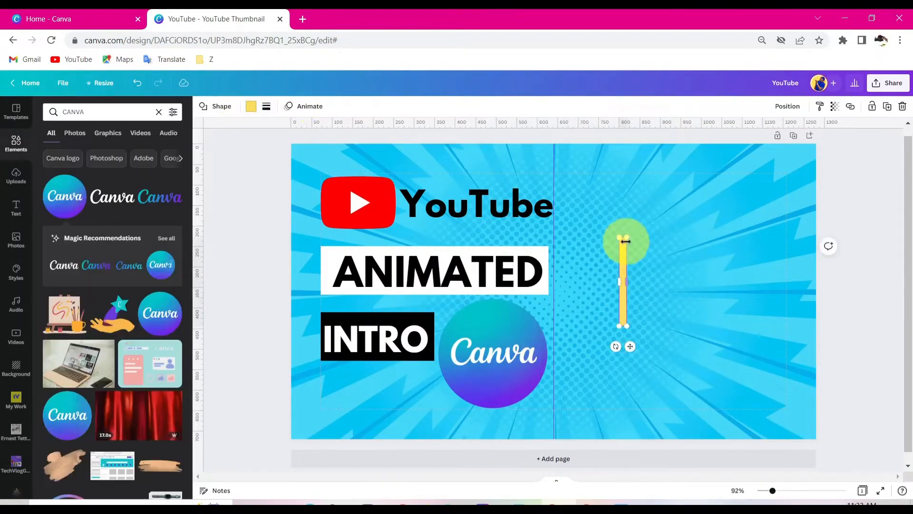
- Stretch the yellow strip to the full page height and move it against the page's left edge
{"action": "left_click_drag", "start_coordinate": [627, 237], "coordinate": [635, 141]}
{"action": "left_click_drag", "start_coordinate": [628, 326], "coordinate": [627, 445]}
{"action": "left_click_drag", "start_coordinate": [635, 293], "coordinate": [295, 275]}
{"action": "left_click", "coordinate": [714, 384]}
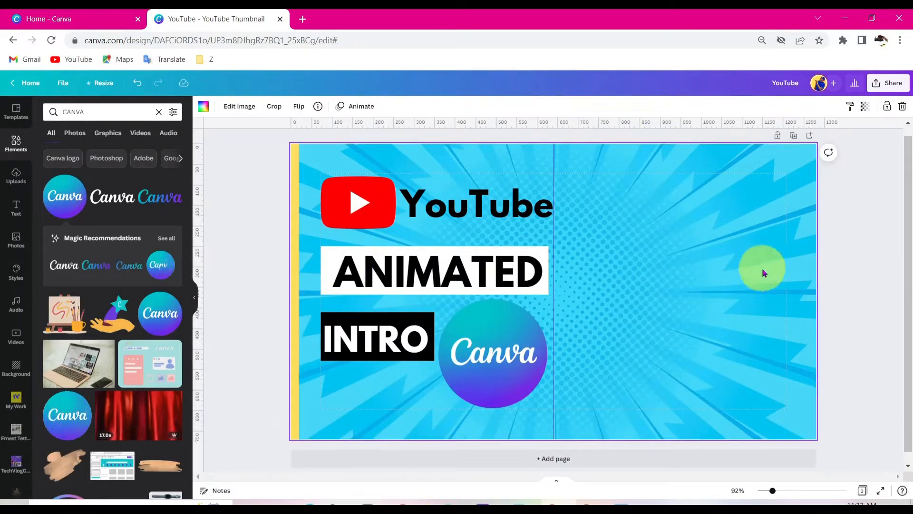
- Search the photos for "woman pointing" and add the orange-background photo of the woman in a denim shirt
{"action": "left_click", "coordinate": [159, 112]}
{"action": "left_click", "coordinate": [16, 240]}
{"action": "left_click", "coordinate": [112, 114]}
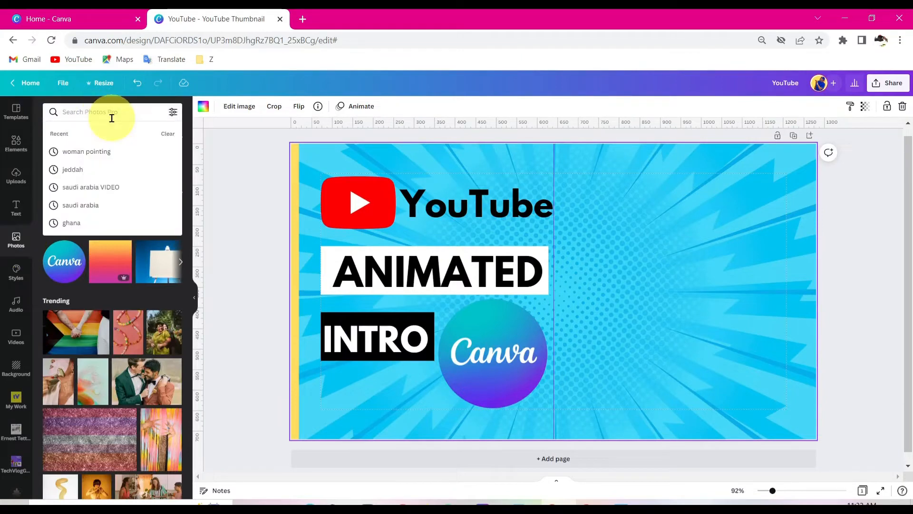
{"action": "type", "text": "BLACK WOMAN PO"}
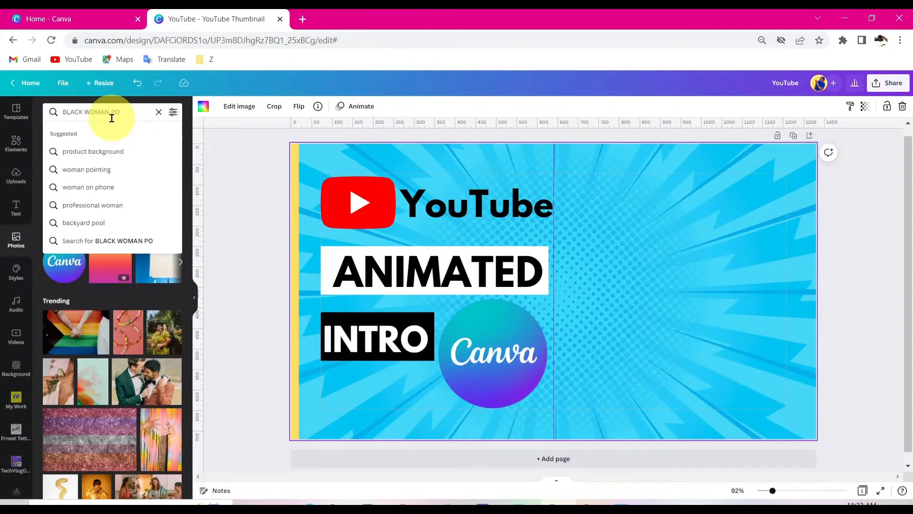
{"action": "left_click", "coordinate": [88, 173]}
{"action": "scroll", "coordinate": [176, 184], "scroll_direction": "down", "scroll_amount": 6}
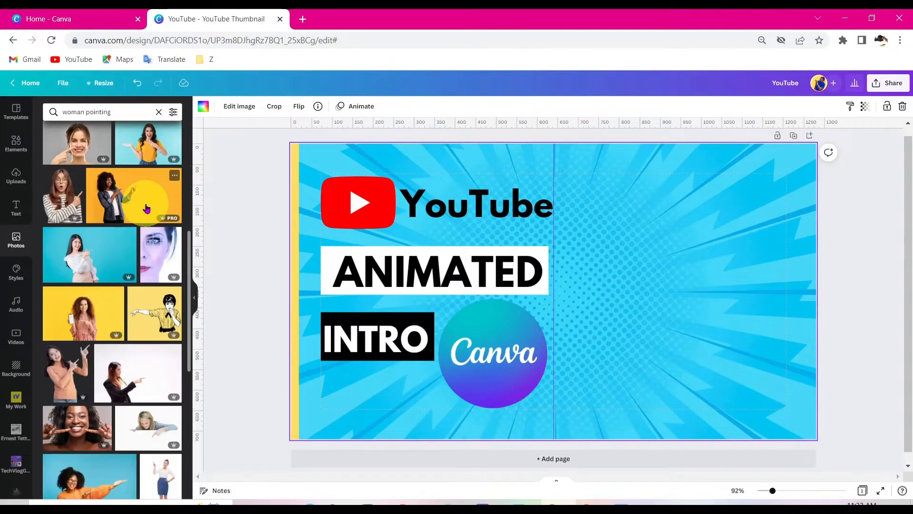
{"action": "left_click_drag", "start_coordinate": [133, 195], "coordinate": [703, 288]}
- Remove the background from the pointing woman's photo and crop off the empty area on its right side
{"action": "left_click", "coordinate": [221, 106]}
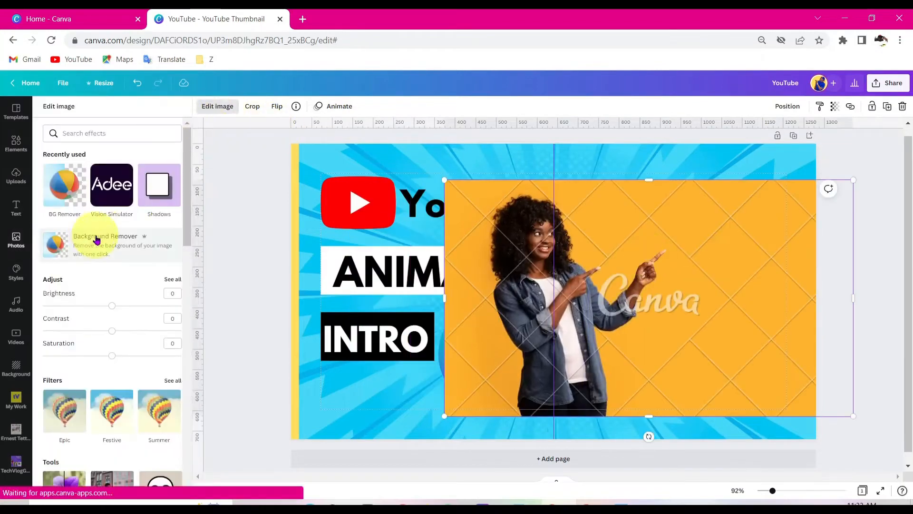
{"action": "left_click", "coordinate": [91, 235]}
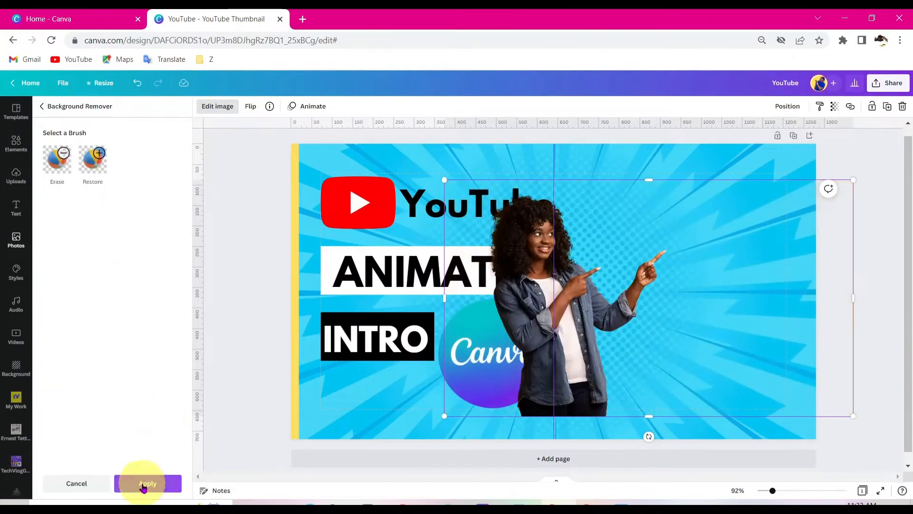
{"action": "left_click", "coordinate": [142, 483]}
{"action": "left_click_drag", "start_coordinate": [853, 299], "coordinate": [676, 307]}
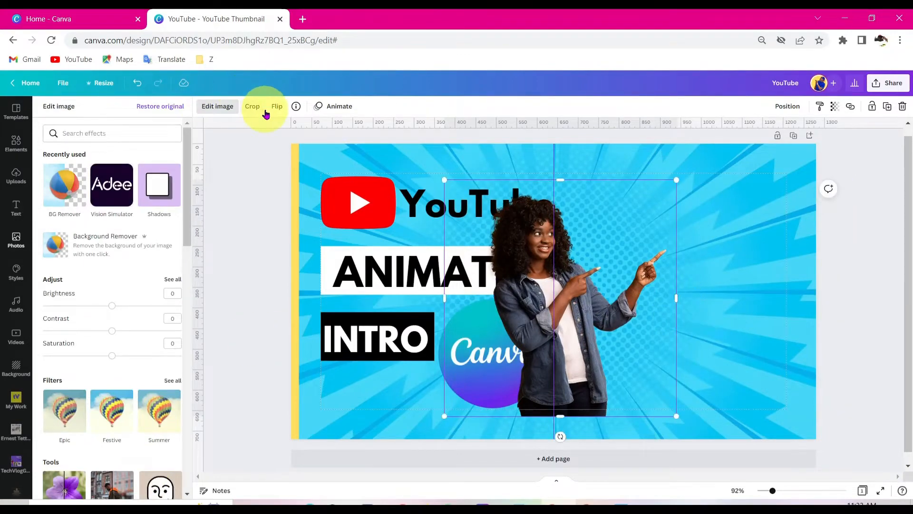
- Flip the pointing woman's photo horizontally, enlarge it and place it on the page's right half, pointing at the title
{"action": "left_click", "coordinate": [277, 106]}
{"action": "left_click", "coordinate": [308, 129]}
{"action": "left_click_drag", "start_coordinate": [592, 301], "coordinate": [702, 271]}
{"action": "left_click_drag", "start_coordinate": [787, 385], "coordinate": [901, 495]}
{"action": "left_click_drag", "start_coordinate": [694, 307], "coordinate": [677, 334]}
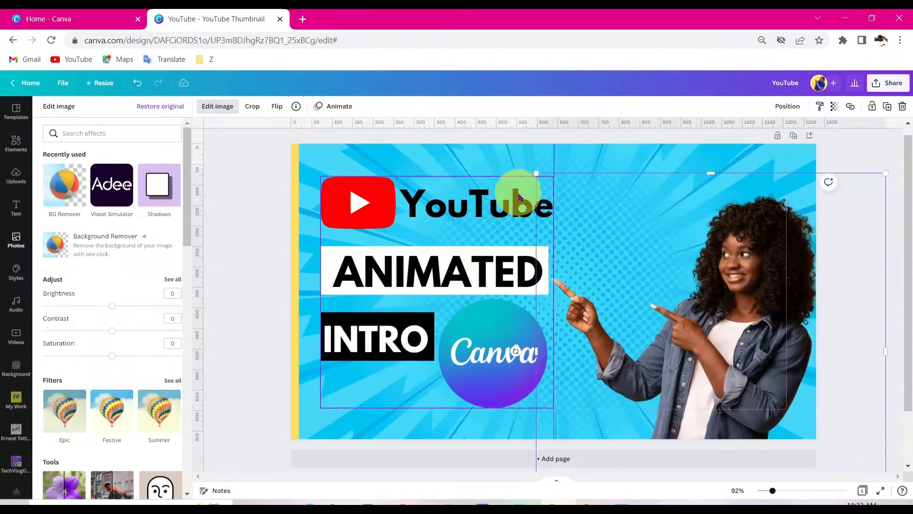
{"action": "left_click_drag", "start_coordinate": [538, 176], "coordinate": [547, 184]}
{"action": "left_click_drag", "start_coordinate": [715, 203], "coordinate": [690, 162]}
- Trim the overhanging side of the woman's photo so that it ends at the page's right edge
{"action": "left_click", "coordinate": [851, 189]}
{"action": "left_click_drag", "start_coordinate": [862, 317], "coordinate": [816, 326]}
{"action": "left_click", "coordinate": [852, 295]}
{"action": "scroll", "coordinate": [663, 369], "scroll_direction": "down", "scroll_amount": 1}
{"action": "scroll", "coordinate": [654, 352], "scroll_direction": "up", "scroll_amount": 1}
{"action": "scroll", "coordinate": [619, 304], "scroll_direction": "down", "scroll_amount": 1}
{"action": "scroll", "coordinate": [613, 296], "scroll_direction": "up", "scroll_amount": 1}
{"action": "left_click", "coordinate": [516, 204]}
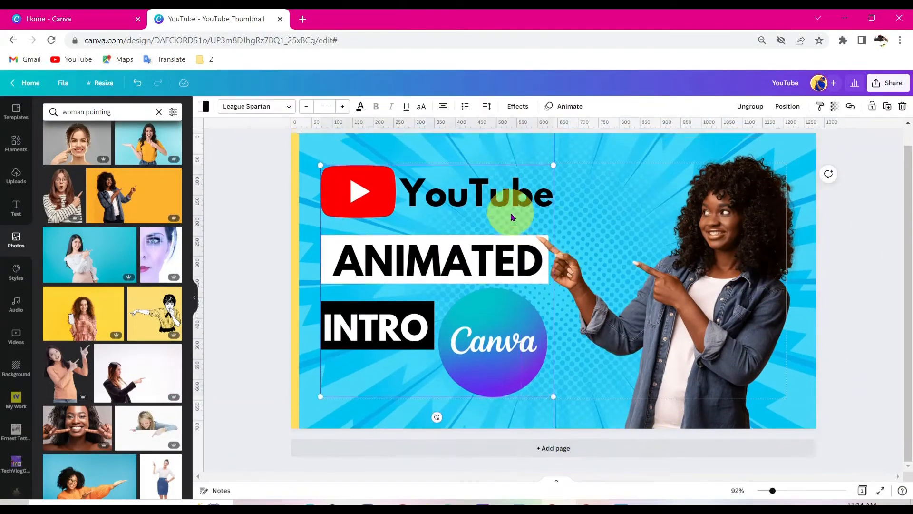
- Crop the lower part of the woman's photo up to the page's bottom edge
{"action": "left_click", "coordinate": [495, 147]}
{"action": "left_click", "coordinate": [274, 106]}
{"action": "left_click", "coordinate": [261, 106]}
{"action": "left_click", "coordinate": [595, 199]}
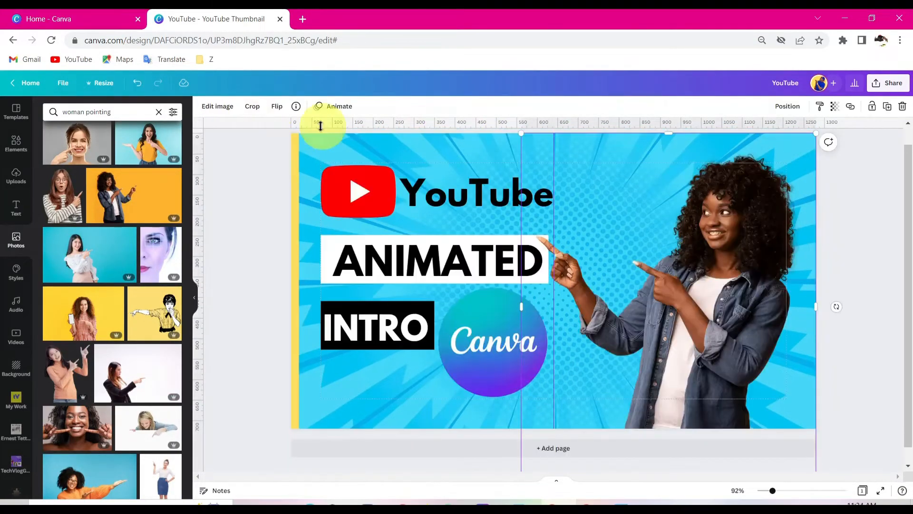
{"action": "left_click", "coordinate": [253, 106]}
{"action": "scroll", "coordinate": [693, 406], "scroll_direction": "down", "scroll_amount": 1}
{"action": "left_click_drag", "start_coordinate": [862, 463], "coordinate": [857, 425]}
{"action": "left_click", "coordinate": [872, 377]}
{"action": "left_click", "coordinate": [806, 401]}
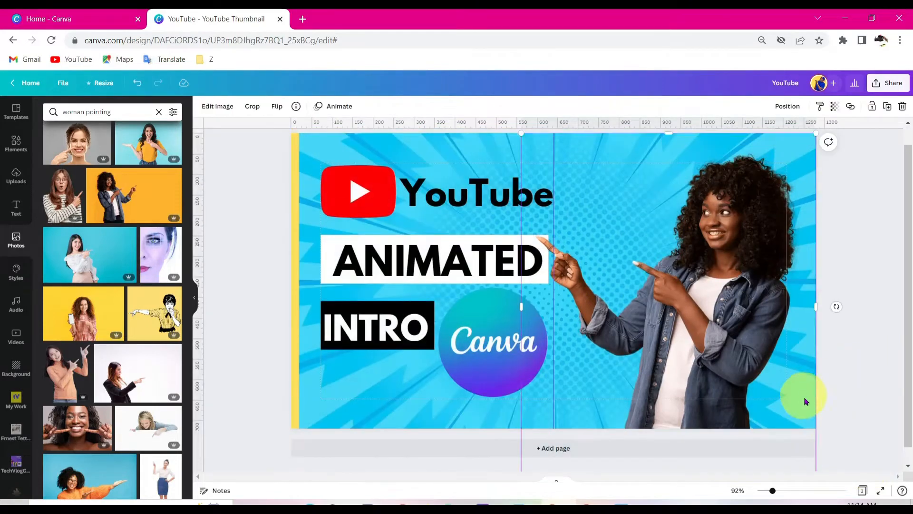
{"action": "scroll", "coordinate": [761, 418], "scroll_direction": "down", "scroll_amount": 1}
{"action": "left_click_drag", "start_coordinate": [668, 464], "coordinate": [690, 431]}
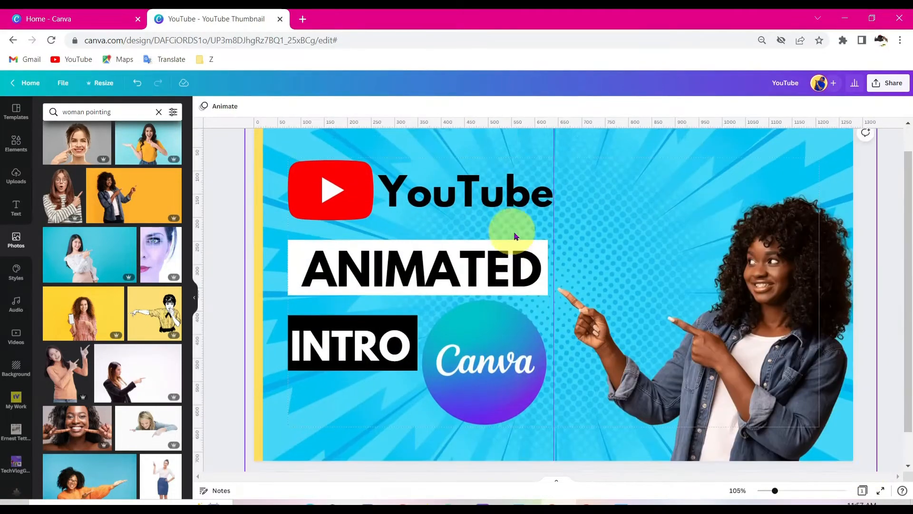
- Make a copy of the YouTube thumbnail design, check the original and return to the copy
{"action": "scroll", "coordinate": [515, 236], "scroll_direction": "down", "scroll_amount": 1}
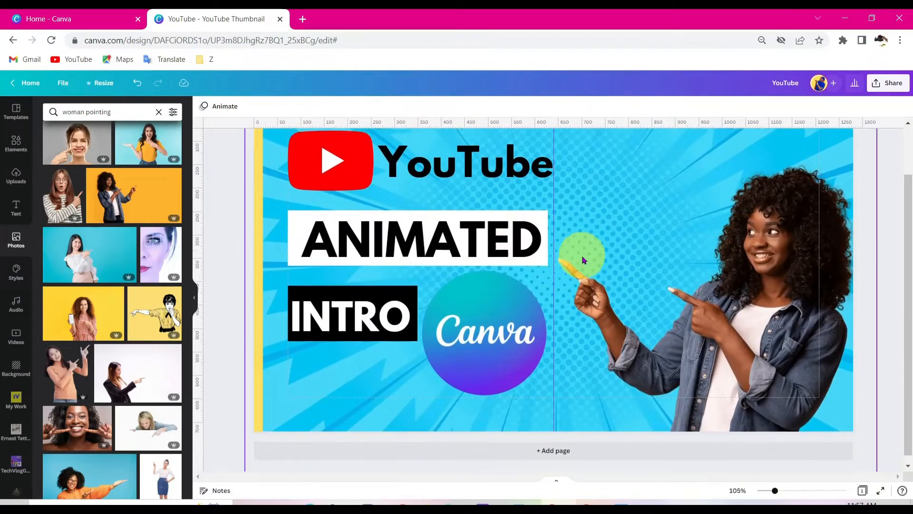
{"action": "scroll", "coordinate": [581, 257], "scroll_direction": "up", "scroll_amount": 2}
{"action": "scroll", "coordinate": [602, 275], "scroll_direction": "down", "scroll_amount": 2}
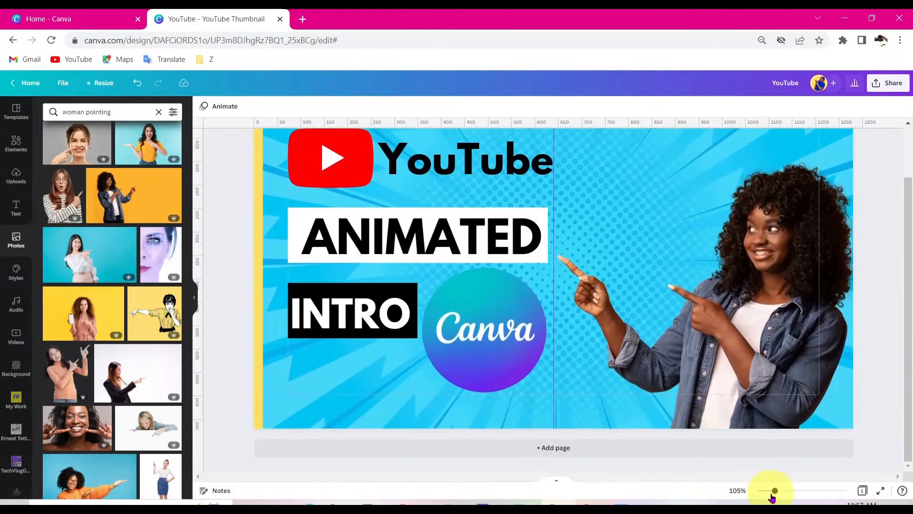
{"action": "left_click_drag", "start_coordinate": [775, 494], "coordinate": [767, 492]}
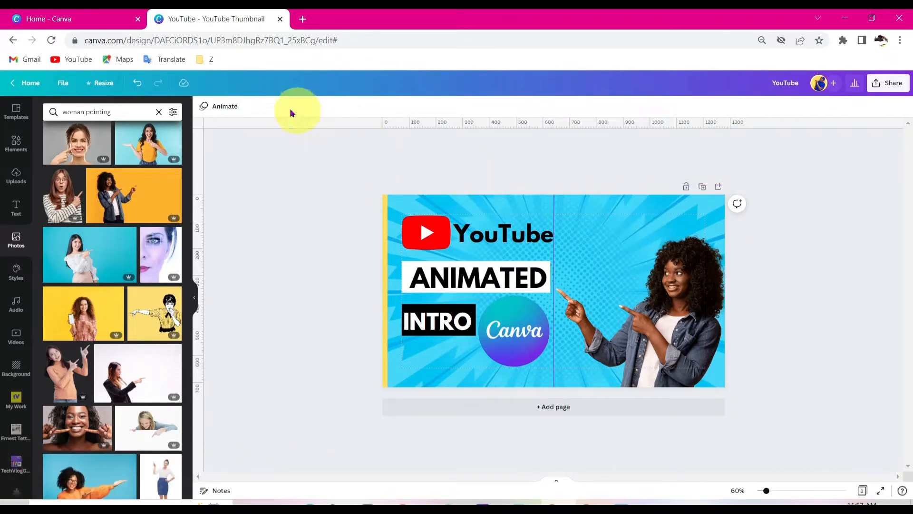
{"action": "left_click", "coordinate": [65, 83]}
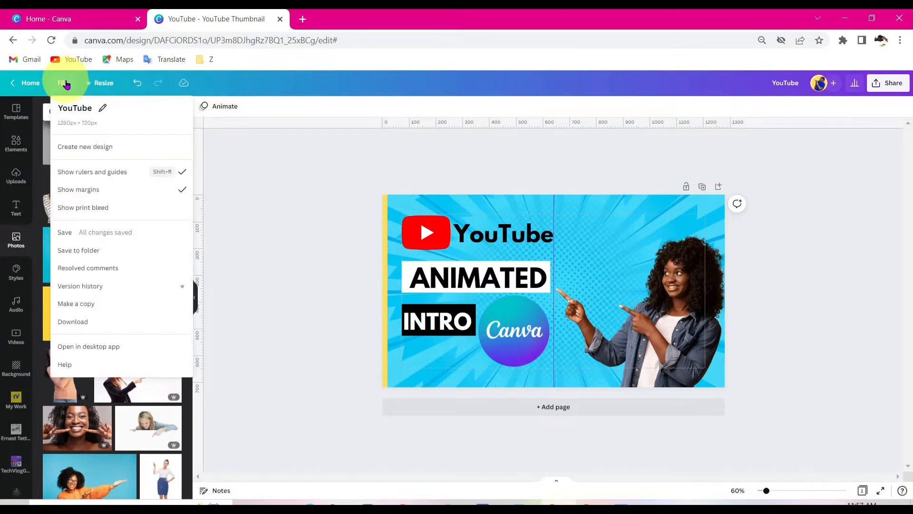
{"action": "left_click", "coordinate": [100, 308]}
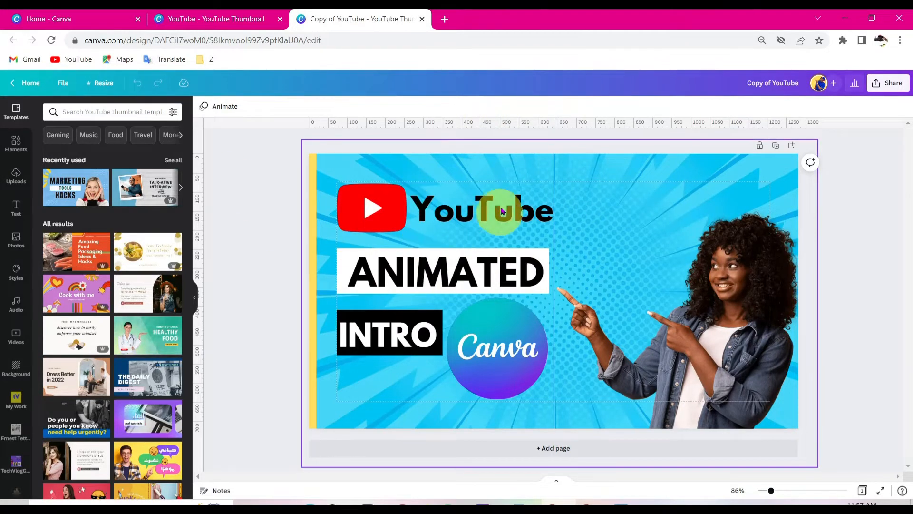
{"action": "left_click", "coordinate": [243, 15]}
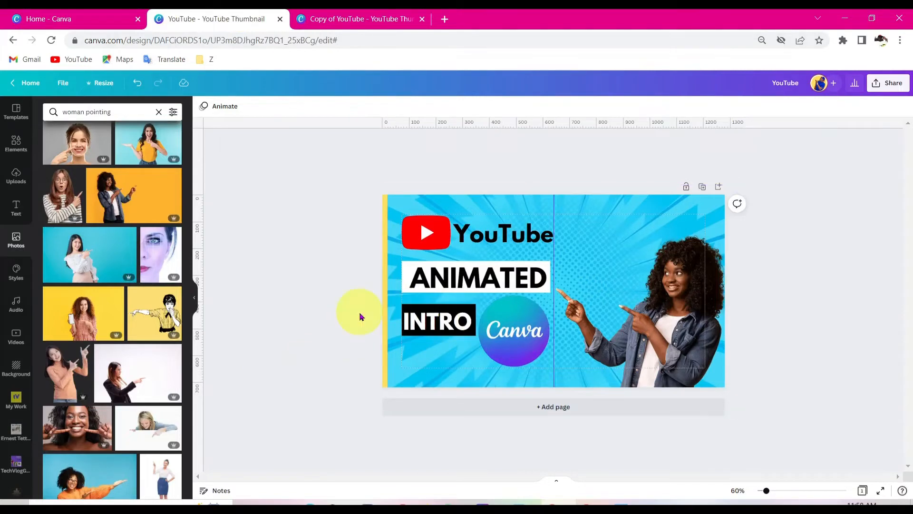
{"action": "left_click", "coordinate": [360, 14]}
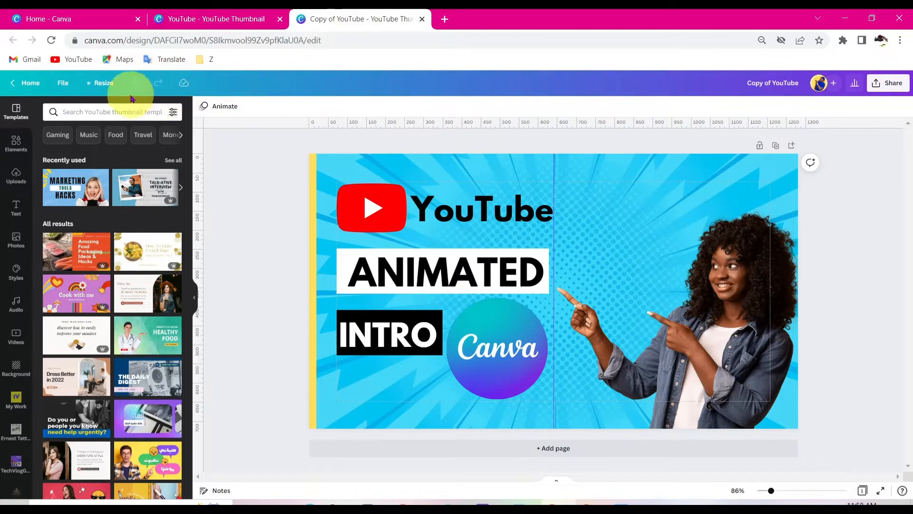
- Try to copy and resize the duplicate as Desktop Wallpaper, Instagram Post, Facebook Post and Instagram Story
{"action": "left_click", "coordinate": [100, 85]}
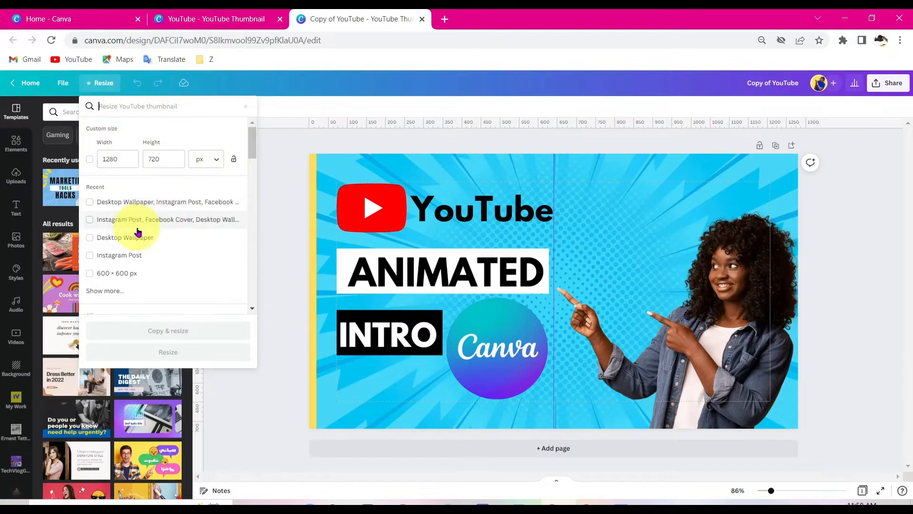
{"action": "scroll", "coordinate": [138, 228], "scroll_direction": "down", "scroll_amount": 1}
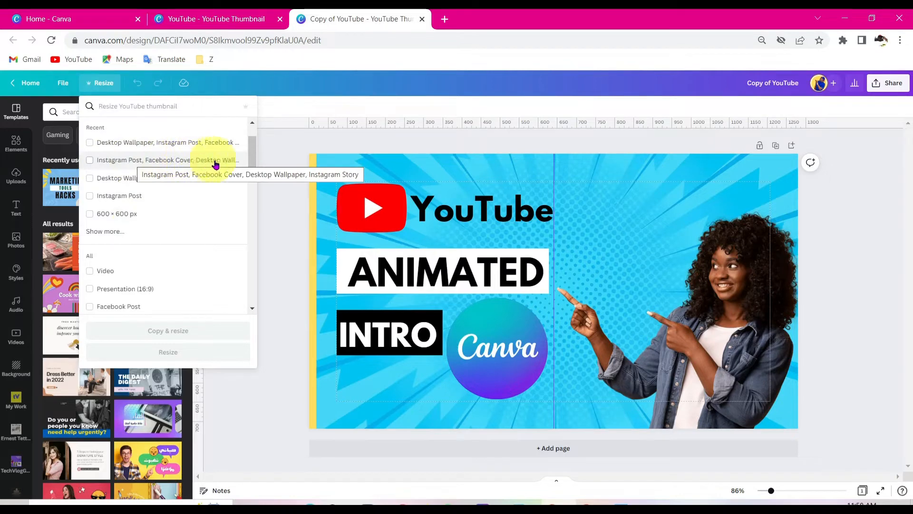
{"action": "left_click", "coordinate": [122, 183]}
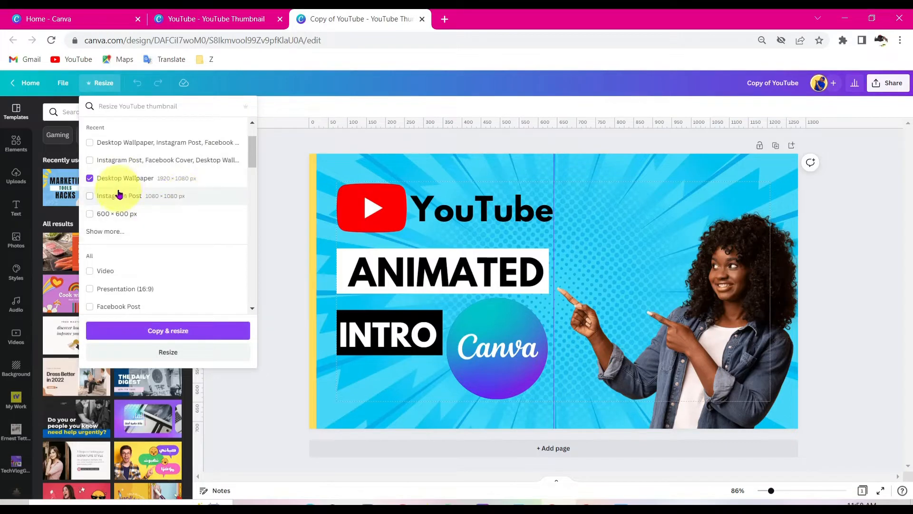
{"action": "left_click", "coordinate": [112, 196]}
{"action": "scroll", "coordinate": [179, 224], "scroll_direction": "down", "scroll_amount": 3}
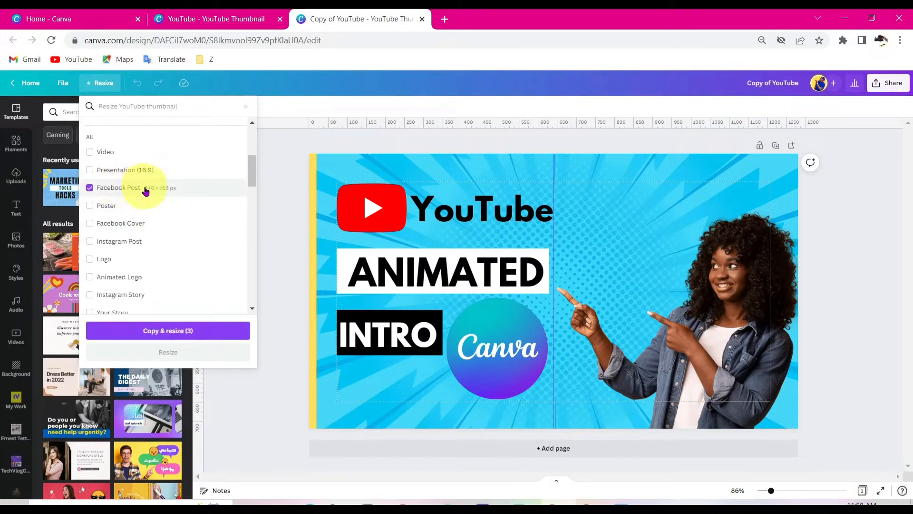
{"action": "scroll", "coordinate": [193, 226], "scroll_direction": "down", "scroll_amount": 1}
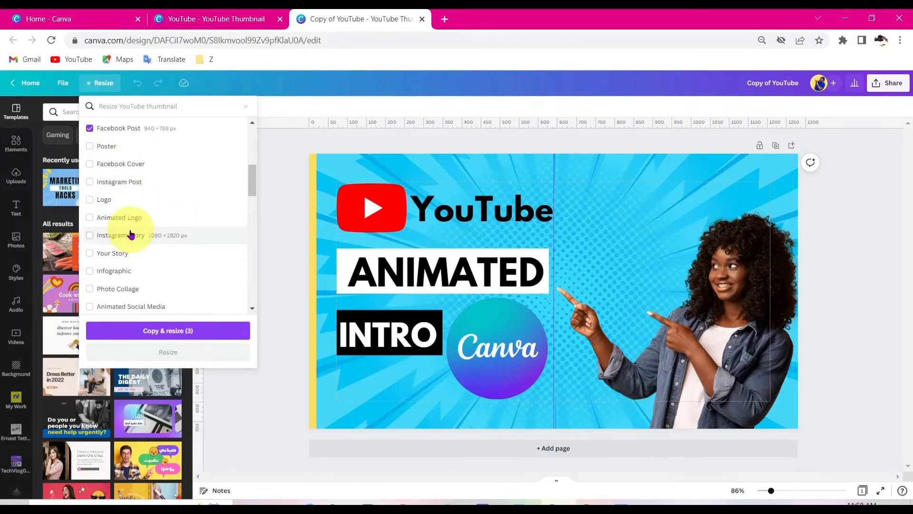
{"action": "left_click", "coordinate": [116, 236]}
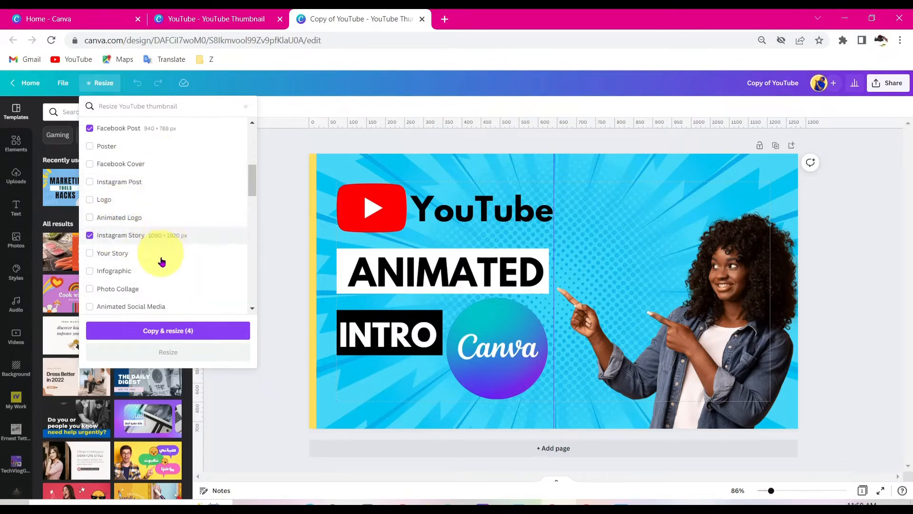
{"action": "left_click", "coordinate": [145, 340]}
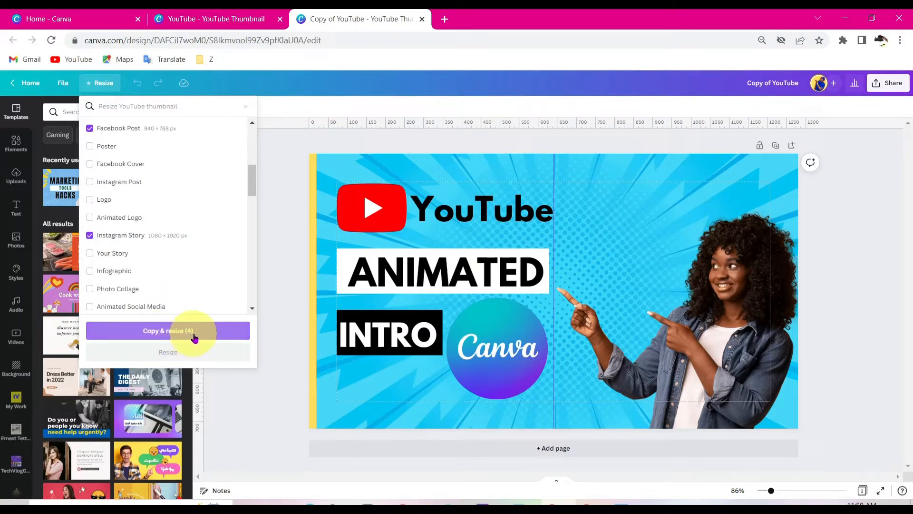
{"action": "left_click", "coordinate": [158, 334]}
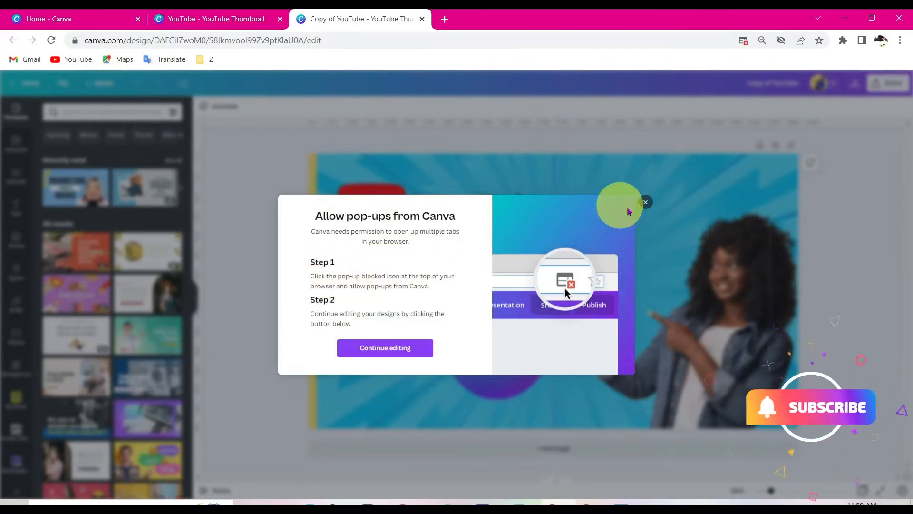
{"action": "left_click", "coordinate": [645, 203]}
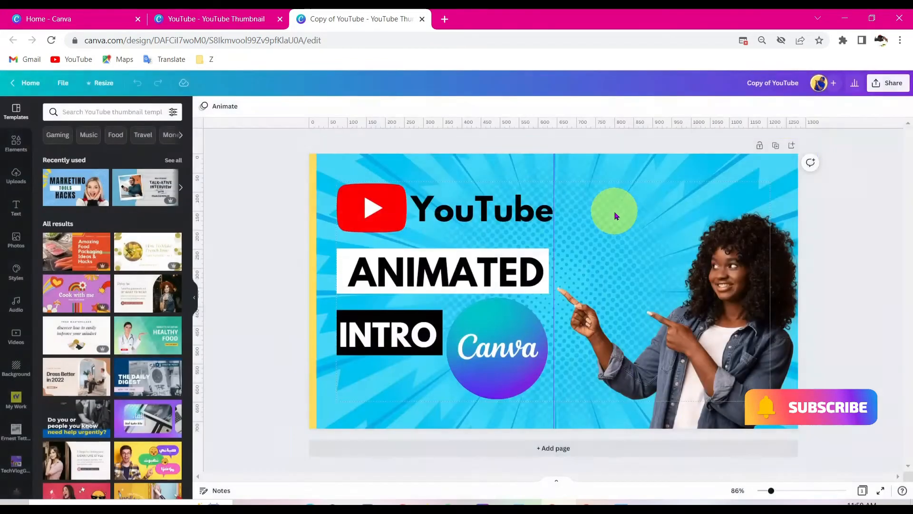
{"action": "left_click", "coordinate": [745, 42]}
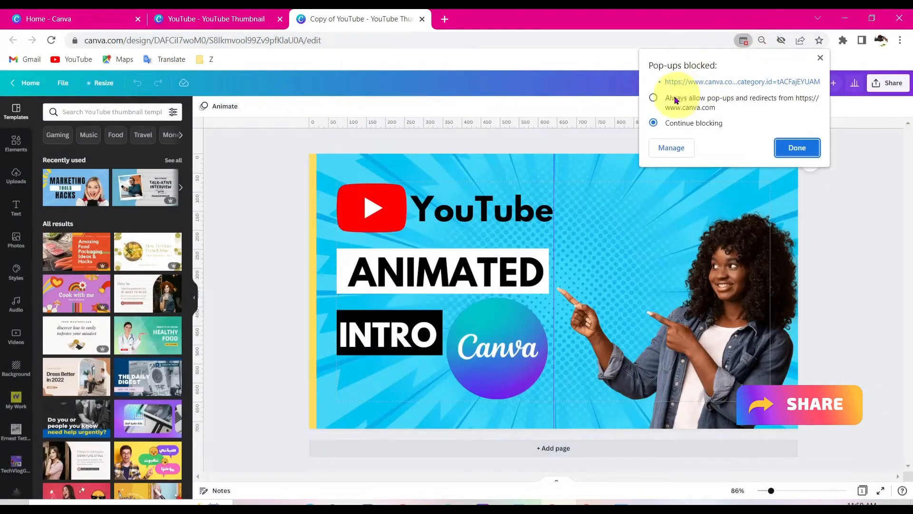
{"action": "left_click", "coordinate": [655, 100]}
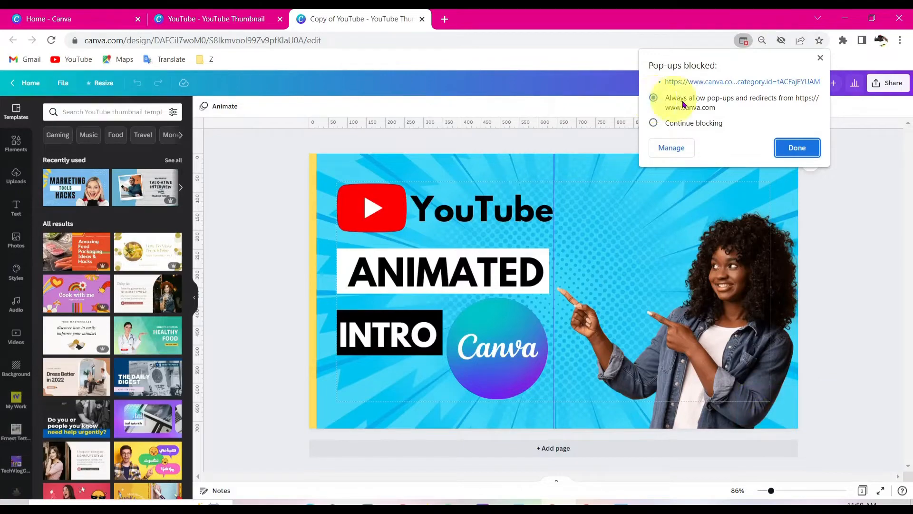
{"action": "left_click", "coordinate": [796, 146]}
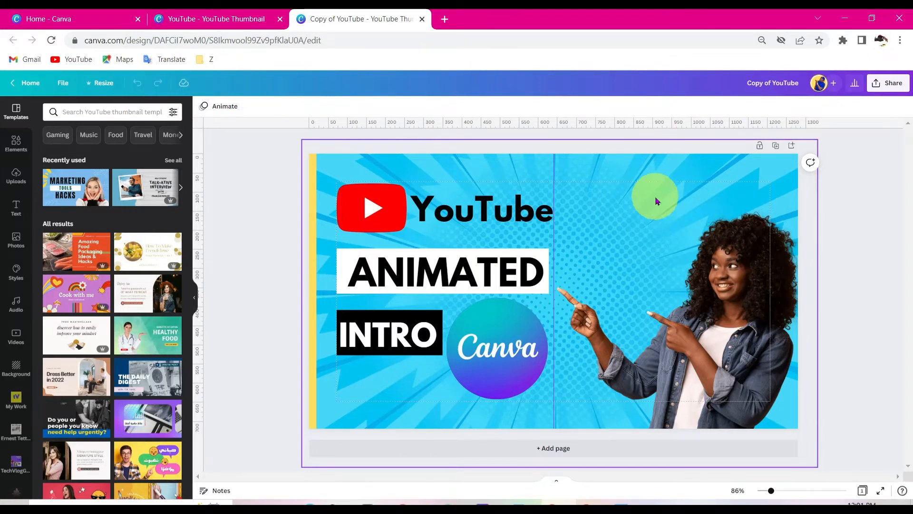
- Create resized copies of the duplicate thumbnail in the Desktop Wallpaper, Instagram Post, Facebook Post and Instagram Story formats
{"action": "left_click", "coordinate": [104, 84]}
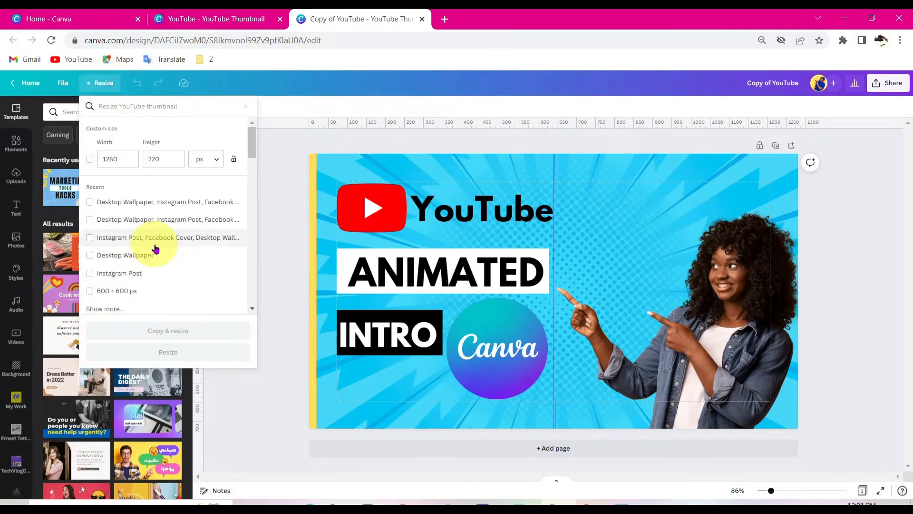
{"action": "left_click", "coordinate": [118, 258]}
{"action": "left_click", "coordinate": [116, 275]}
{"action": "scroll", "coordinate": [189, 261], "scroll_direction": "down", "scroll_amount": 1}
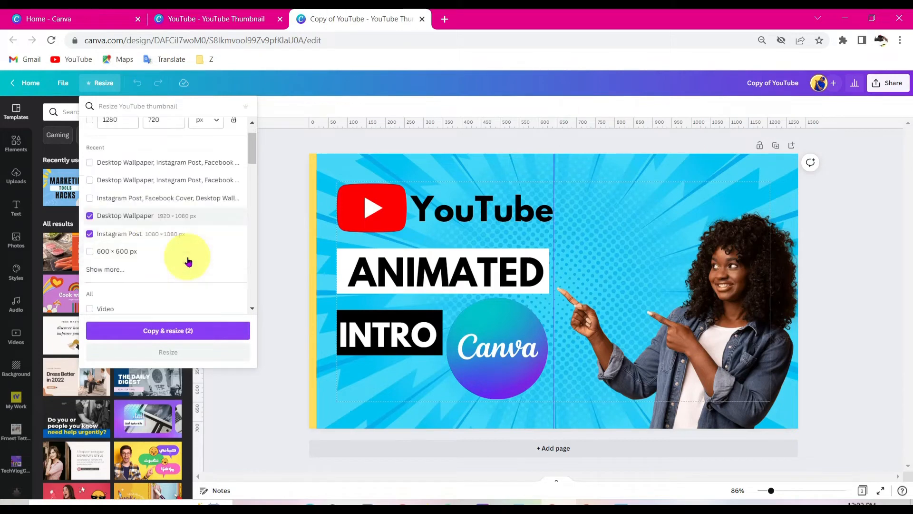
{"action": "scroll", "coordinate": [189, 262], "scroll_direction": "down", "scroll_amount": 2}
{"action": "scroll", "coordinate": [186, 252], "scroll_direction": "down", "scroll_amount": 2}
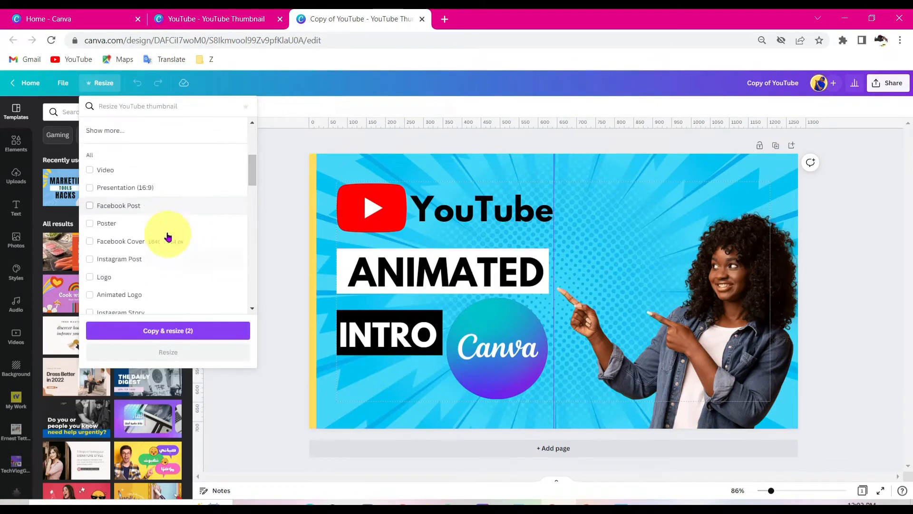
{"action": "left_click", "coordinate": [140, 208]}
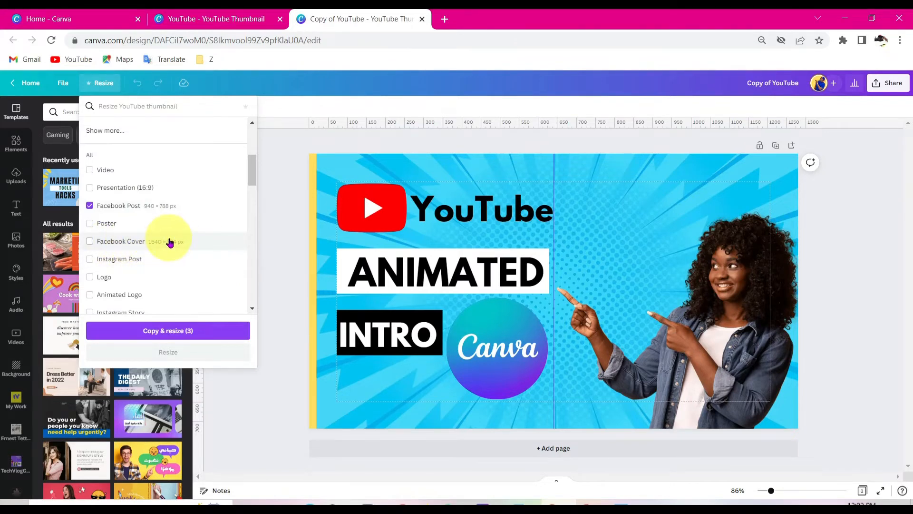
{"action": "scroll", "coordinate": [169, 242], "scroll_direction": "down", "scroll_amount": 3}
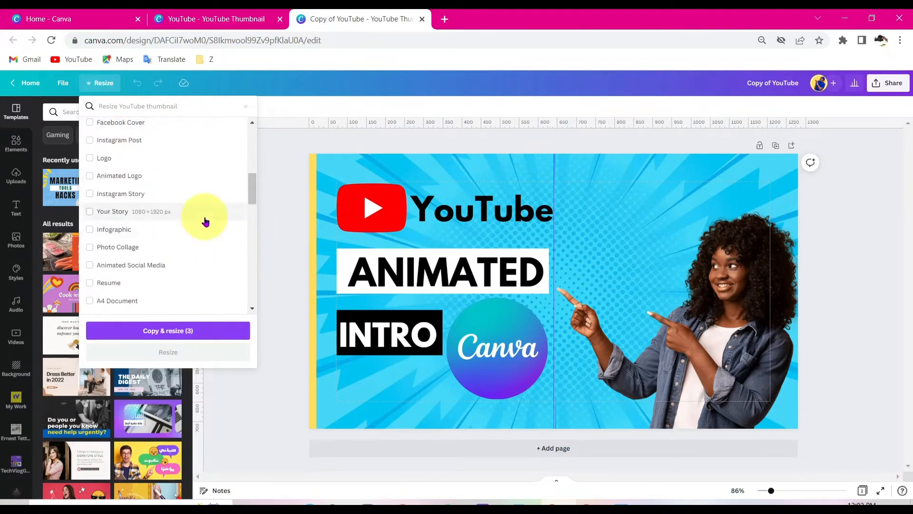
{"action": "left_click", "coordinate": [131, 199]}
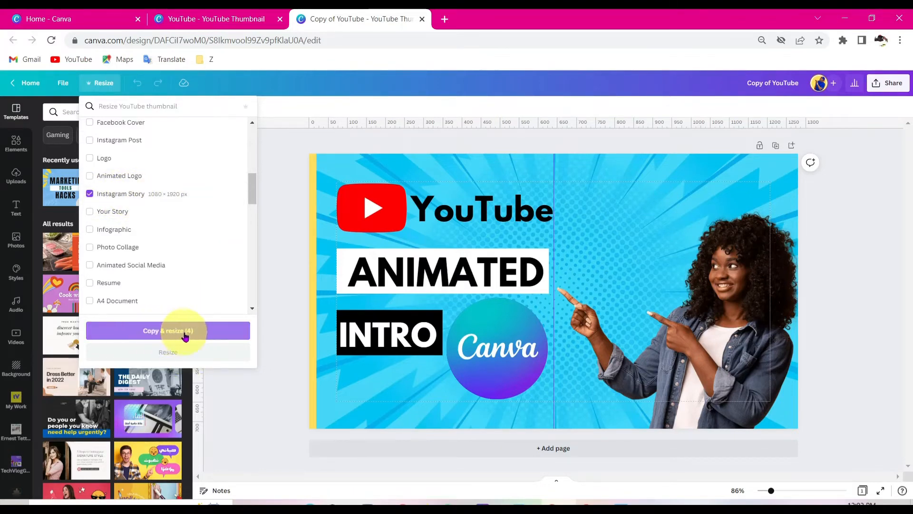
{"action": "left_click", "coordinate": [164, 333]}
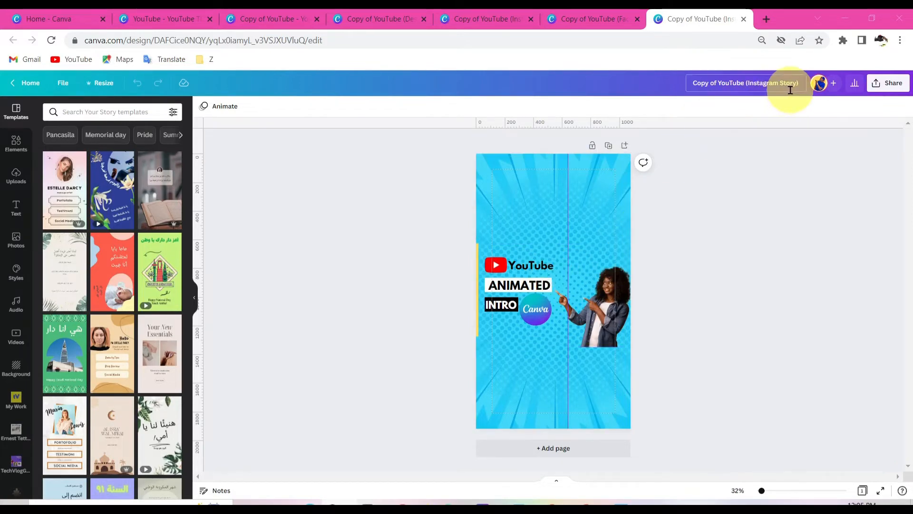
- Review the Facebook Post, Instagram Post and Desktop Wallpaper versions and return to the thumbnail copy
{"action": "left_click", "coordinate": [590, 20]}
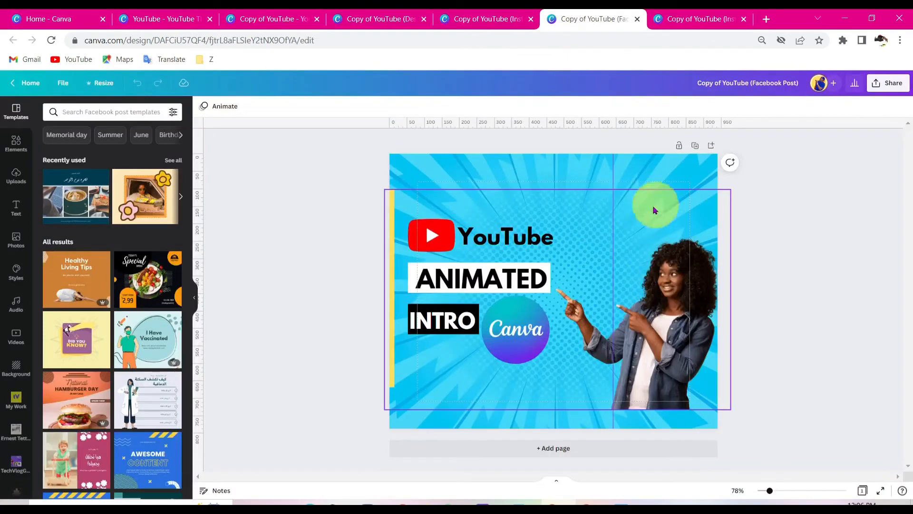
{"action": "left_click", "coordinate": [477, 15]}
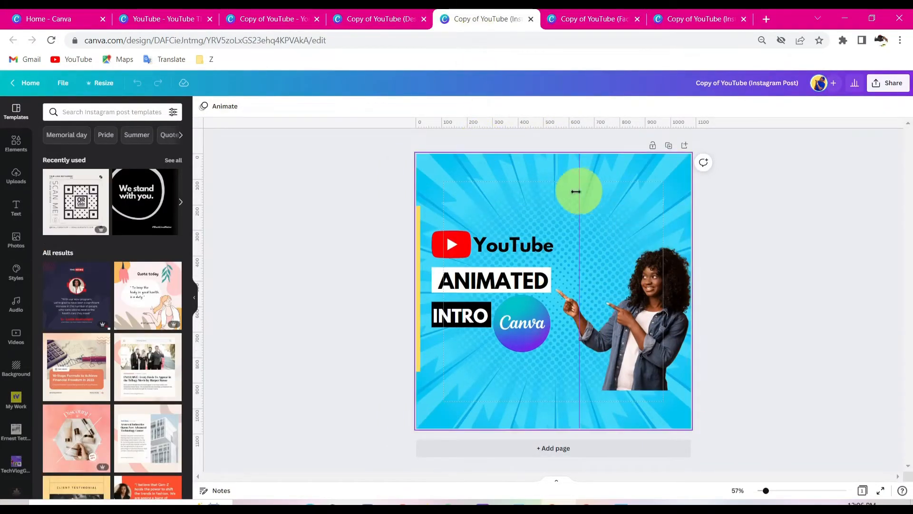
{"action": "left_click", "coordinate": [381, 17]}
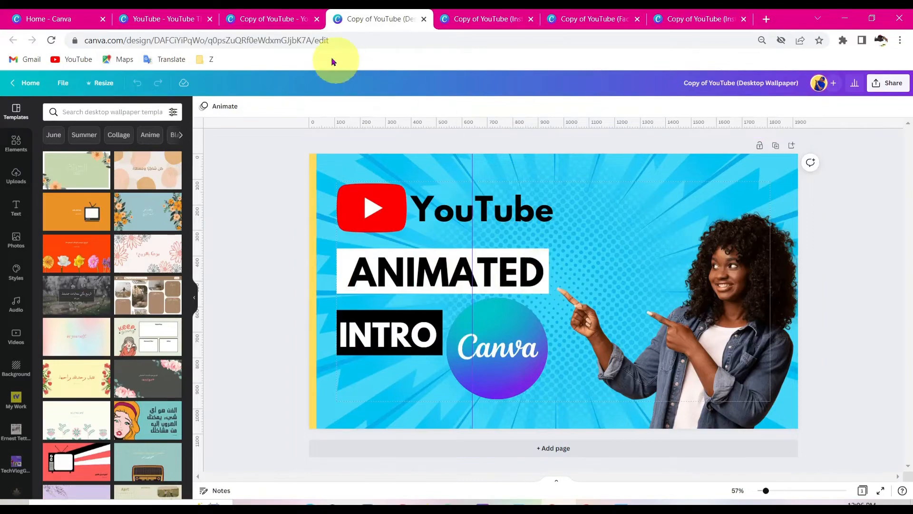
{"action": "left_click", "coordinate": [270, 16]}
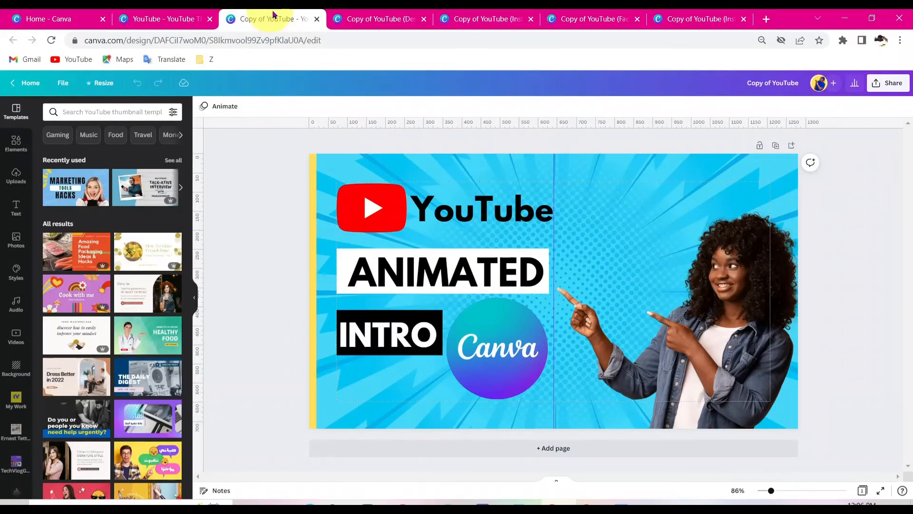
- Review the Desktop Wallpaper, Instagram Post, Facebook Post and Instagram Story versions of the thumbnail
{"action": "left_click", "coordinate": [376, 19]}
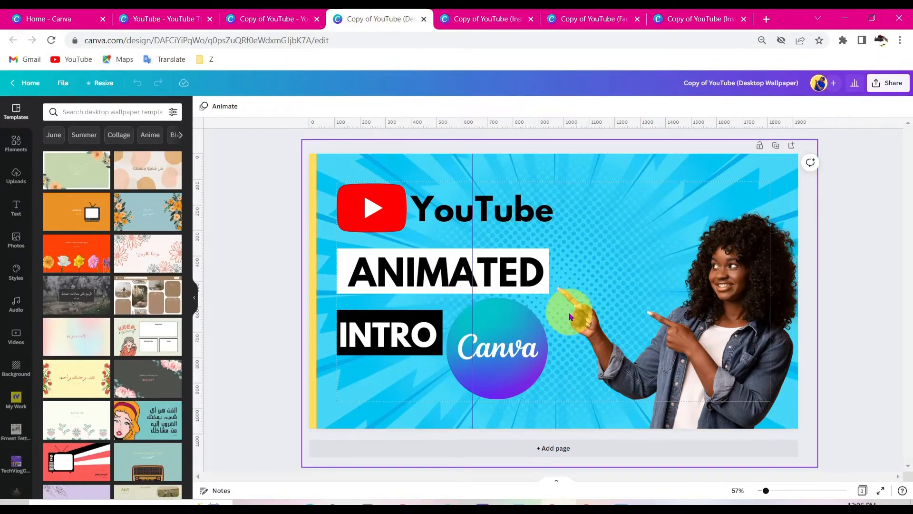
{"action": "left_click", "coordinate": [480, 15]}
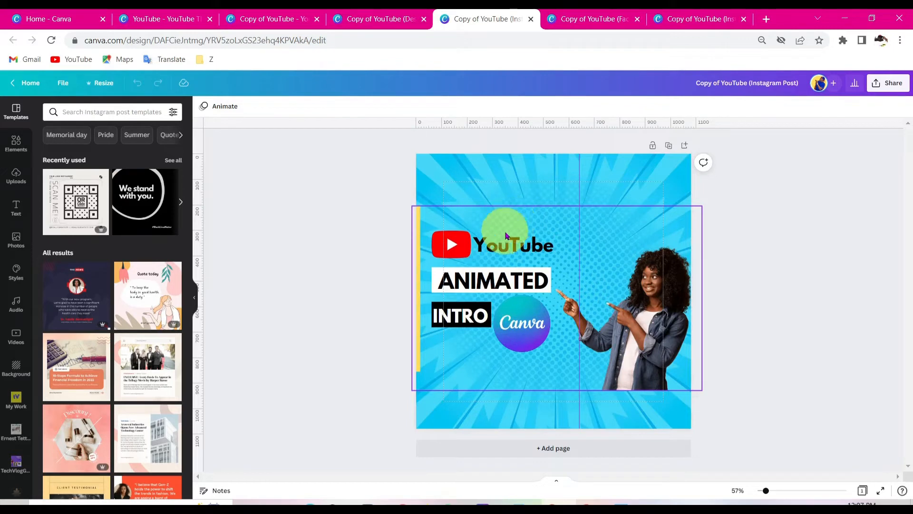
{"action": "left_click", "coordinate": [592, 16]}
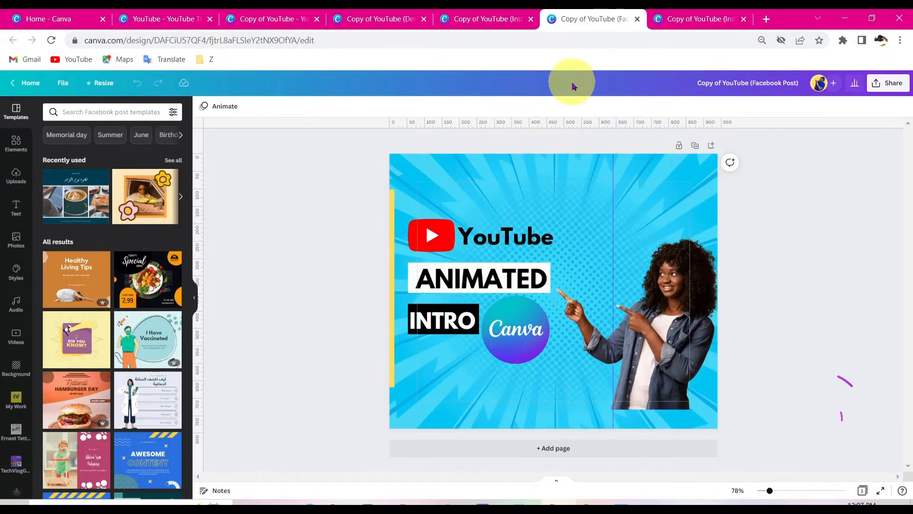
{"action": "left_click", "coordinate": [699, 15]}
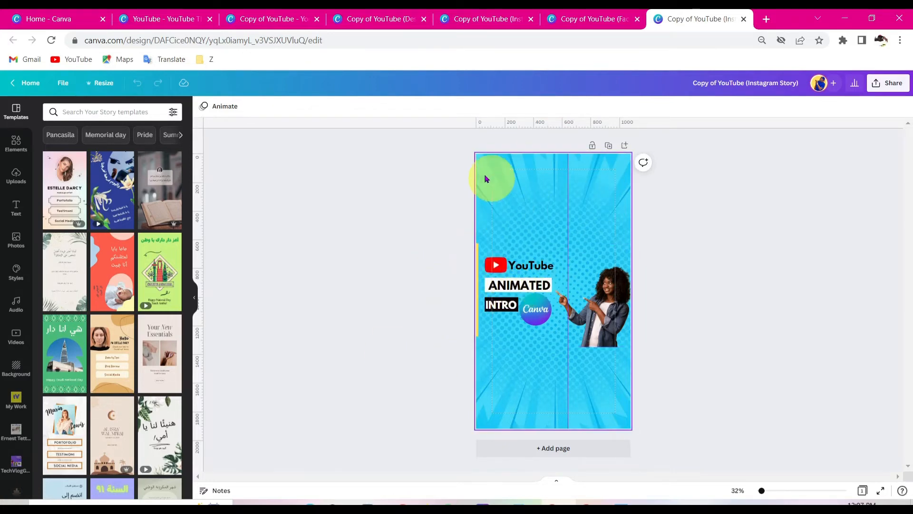
- Ungroup the thumbnail elements in the Instagram Post version and clear the selection
{"action": "left_click", "coordinate": [487, 18]}
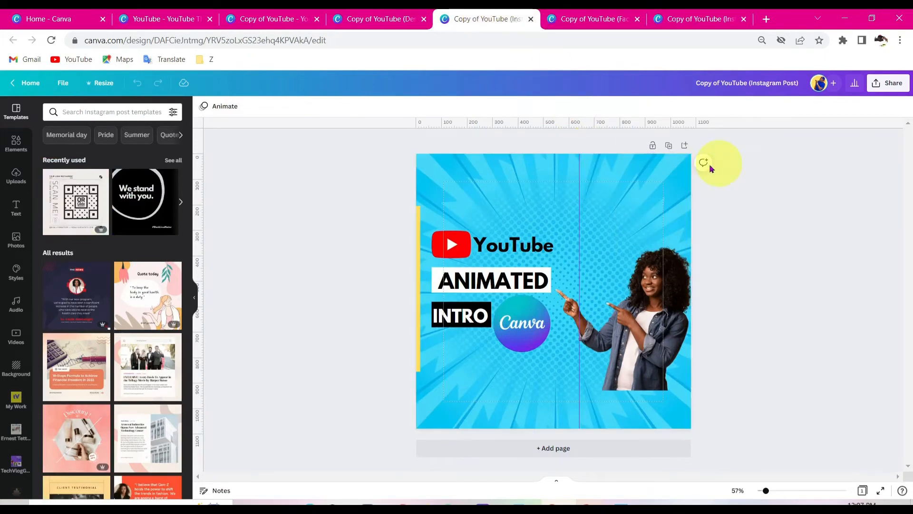
{"action": "left_click", "coordinate": [596, 338]}
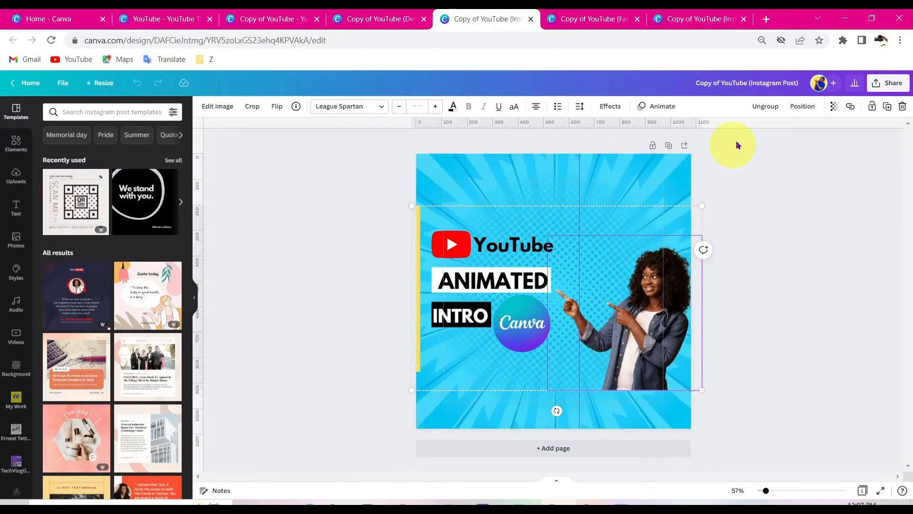
{"action": "left_click", "coordinate": [764, 108]}
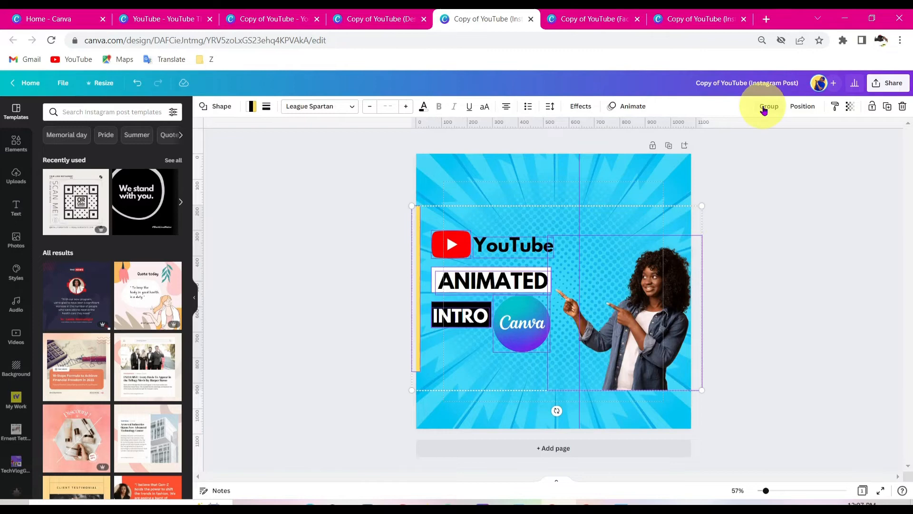
{"action": "left_click", "coordinate": [627, 171]}
- Move the pointing woman down to the bottom edge of the Instagram Post and enlarge her slightly
{"action": "left_click", "coordinate": [627, 311]}
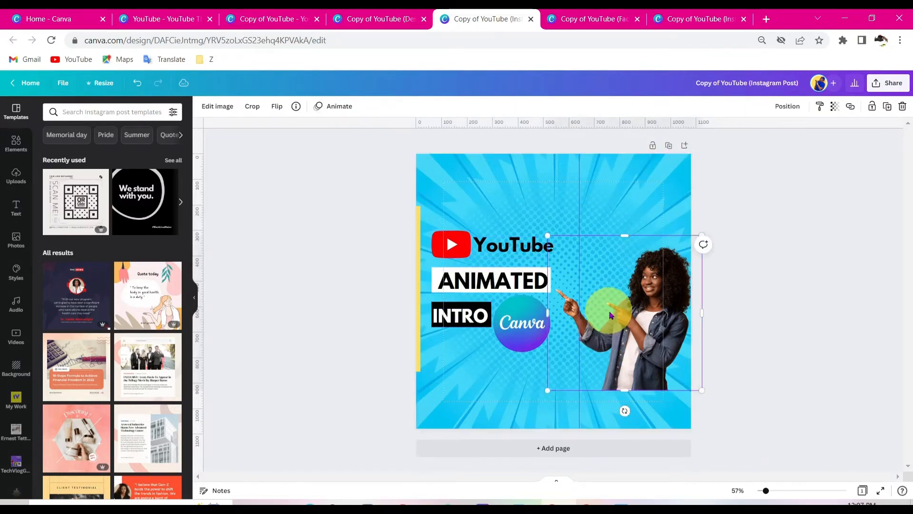
{"action": "left_click_drag", "start_coordinate": [639, 309], "coordinate": [635, 354]}
{"action": "left_click_drag", "start_coordinate": [641, 294], "coordinate": [601, 332]}
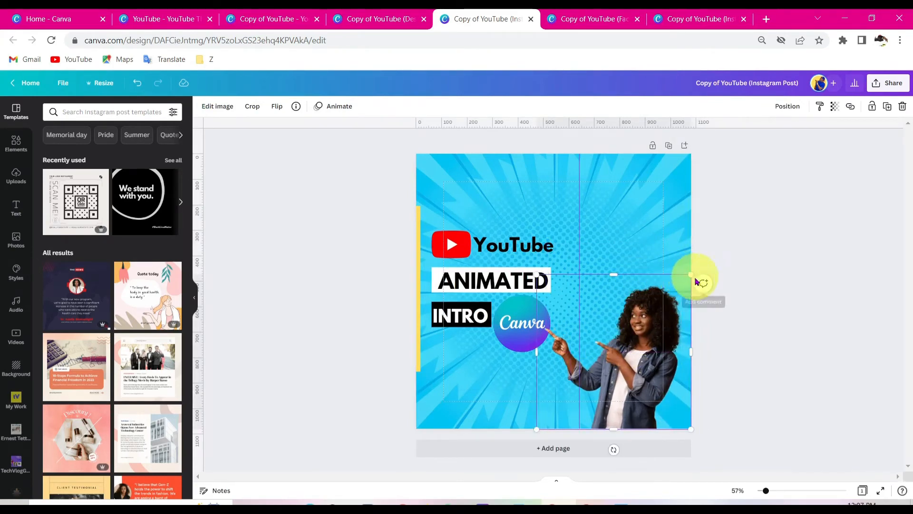
{"action": "left_click_drag", "start_coordinate": [691, 274], "coordinate": [671, 149]}
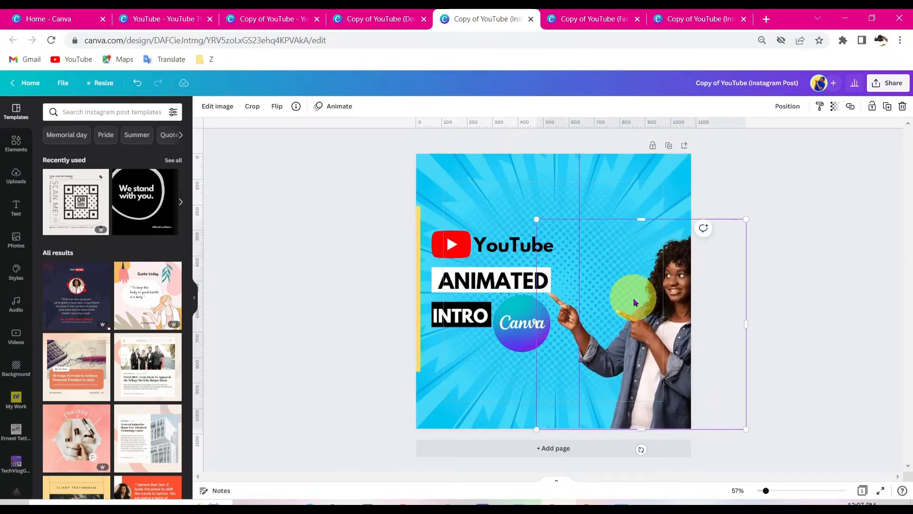
{"action": "left_click_drag", "start_coordinate": [633, 299], "coordinate": [627, 297]}
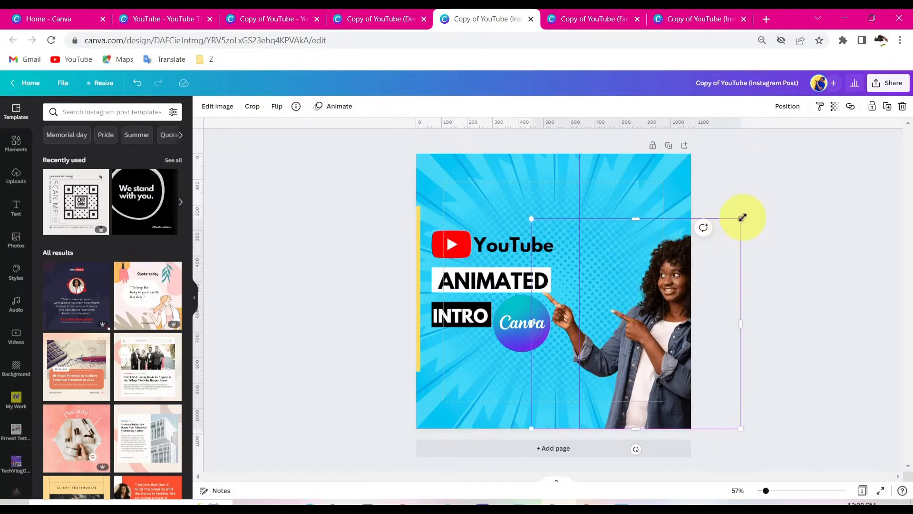
{"action": "left_click_drag", "start_coordinate": [743, 218], "coordinate": [696, 251]}
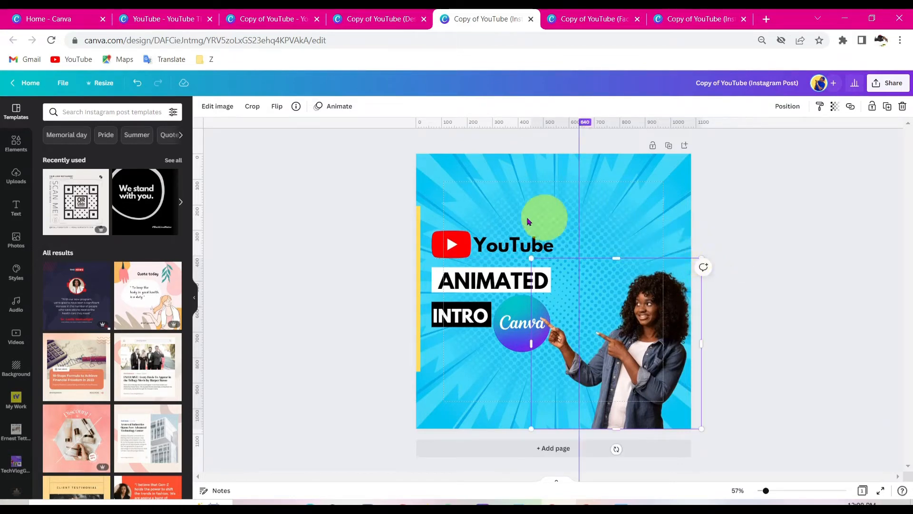
- Move the YouTube ANIMATED INTRO text and logos together toward the upper left of the Instagram Post design and enlarge them
{"action": "left_click", "coordinate": [506, 222]}
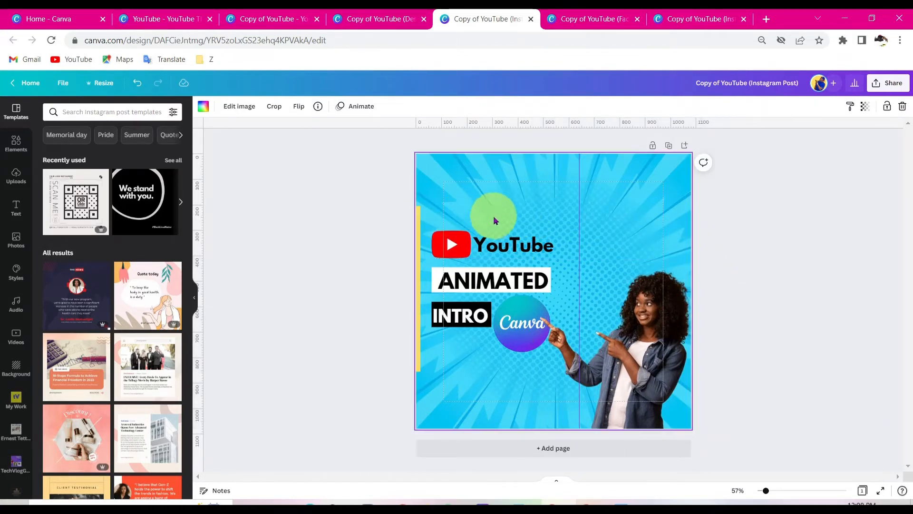
{"action": "left_click_drag", "start_coordinate": [441, 206], "coordinate": [498, 347]}
{"action": "left_click_drag", "start_coordinate": [489, 288], "coordinate": [492, 236]}
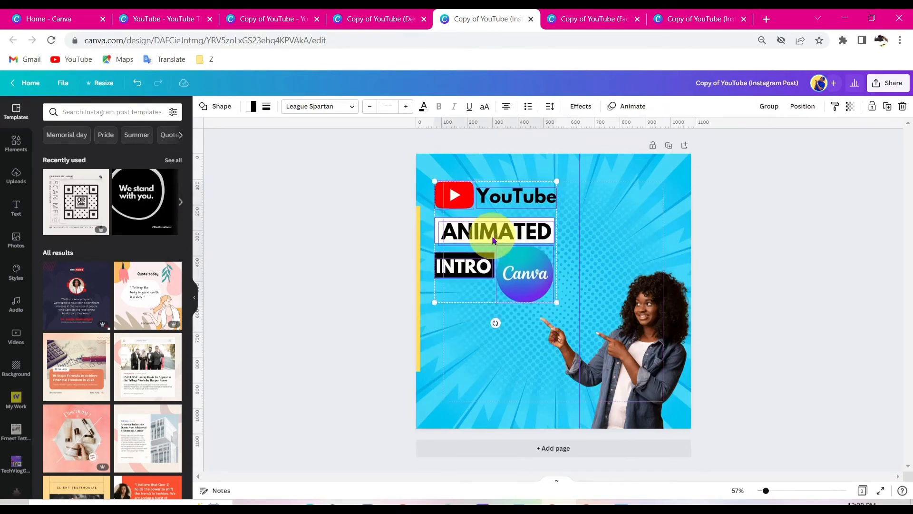
{"action": "left_click_drag", "start_coordinate": [555, 301], "coordinate": [579, 324]}
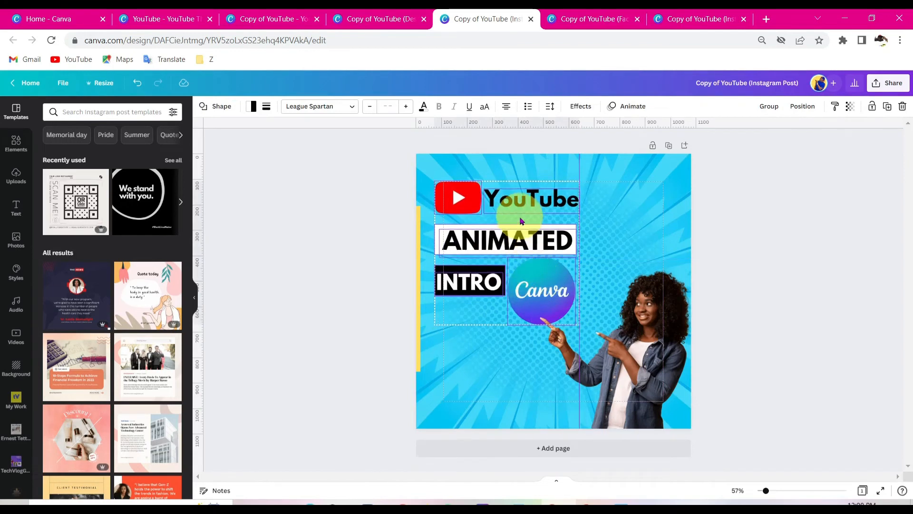
{"action": "left_click_drag", "start_coordinate": [520, 220], "coordinate": [513, 223]}
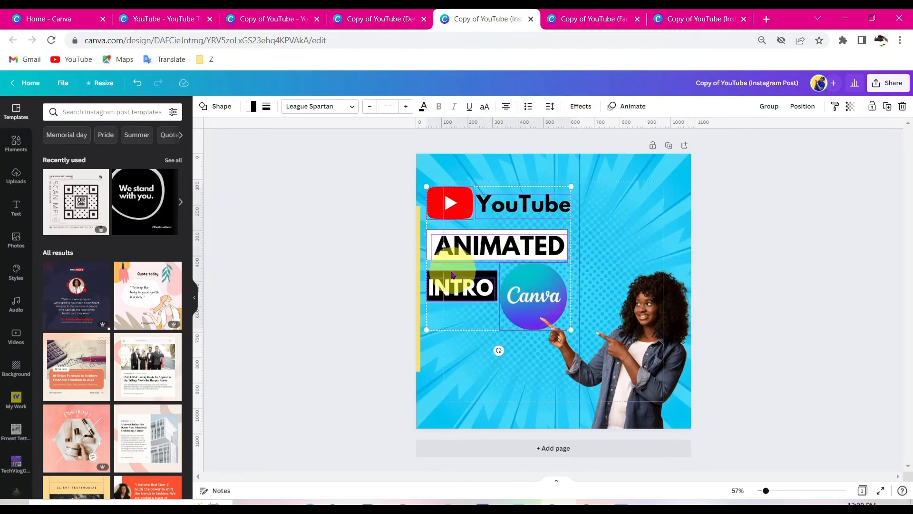
- Stretch the yellow side bar over the full height of the Instagram Post and deselect it
{"action": "left_click", "coordinate": [418, 273]}
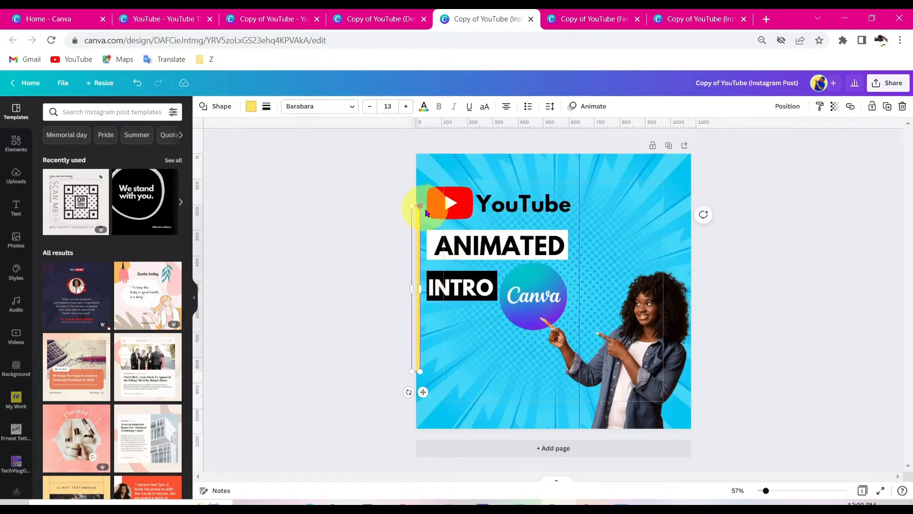
{"action": "left_click_drag", "start_coordinate": [413, 206], "coordinate": [408, 150]}
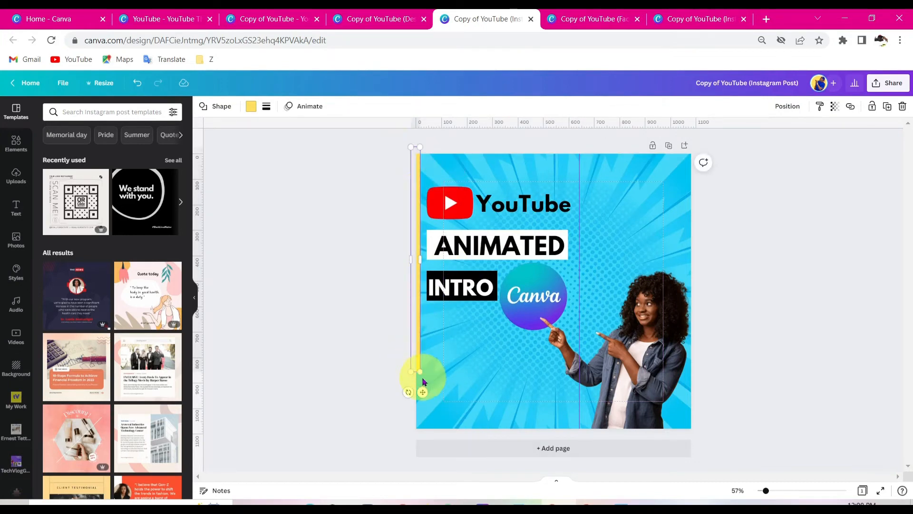
{"action": "left_click_drag", "start_coordinate": [414, 377], "coordinate": [408, 431]}
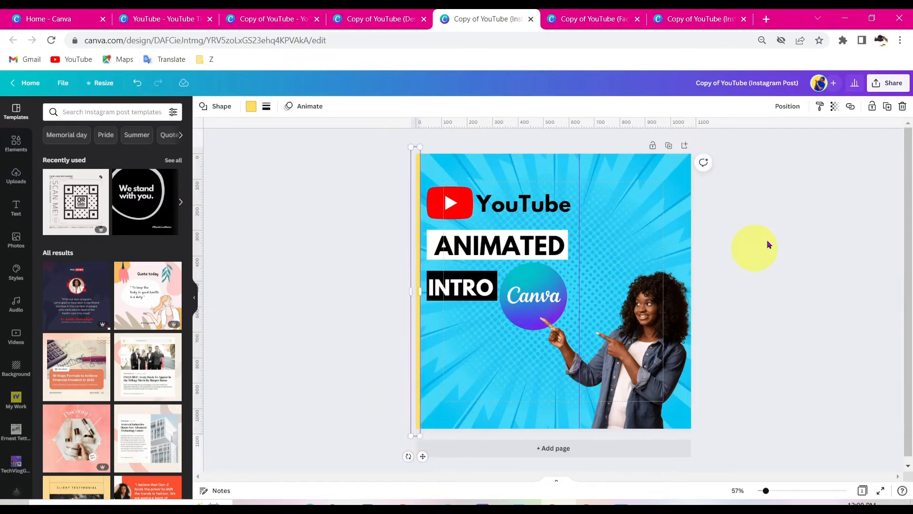
{"action": "left_click", "coordinate": [788, 226]}
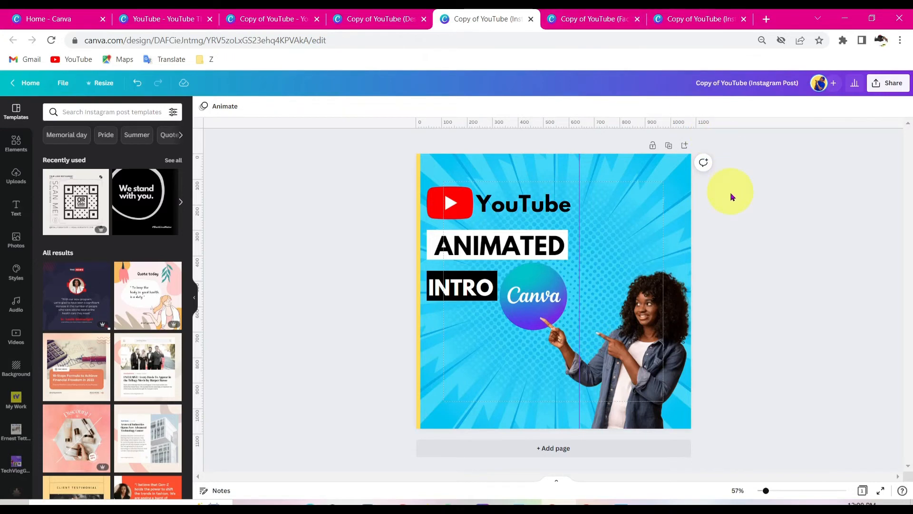
- Open the Facebook Post version, ungroup its thumbnail elements and clear the selection
{"action": "left_click", "coordinate": [589, 14]}
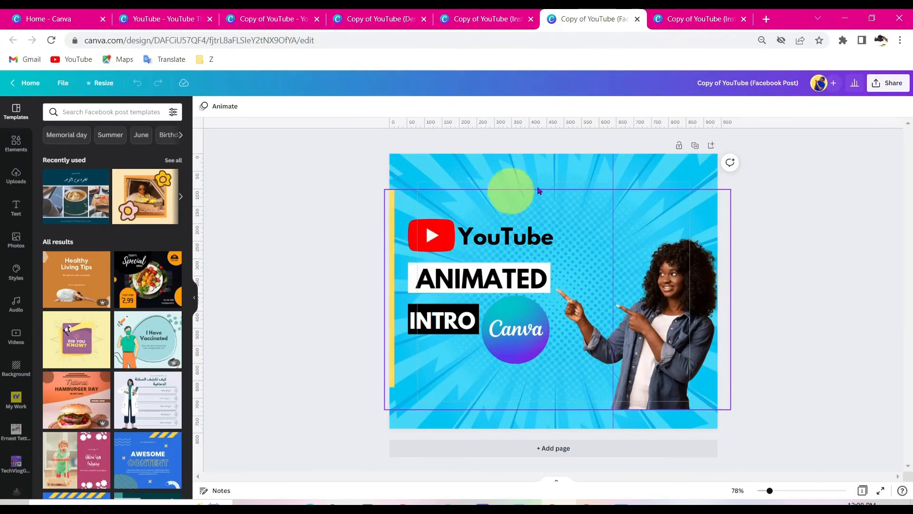
{"action": "left_click", "coordinate": [540, 252]}
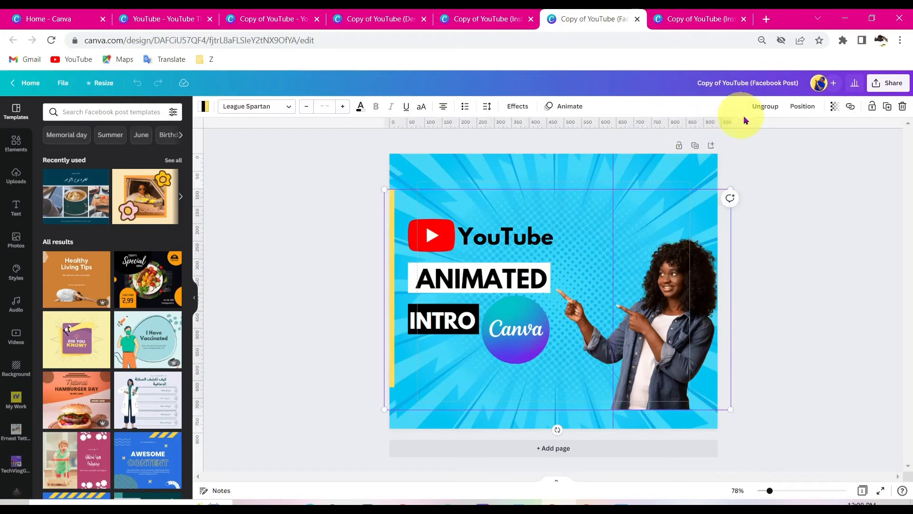
{"action": "left_click", "coordinate": [765, 106]}
{"action": "left_click", "coordinate": [757, 184]}
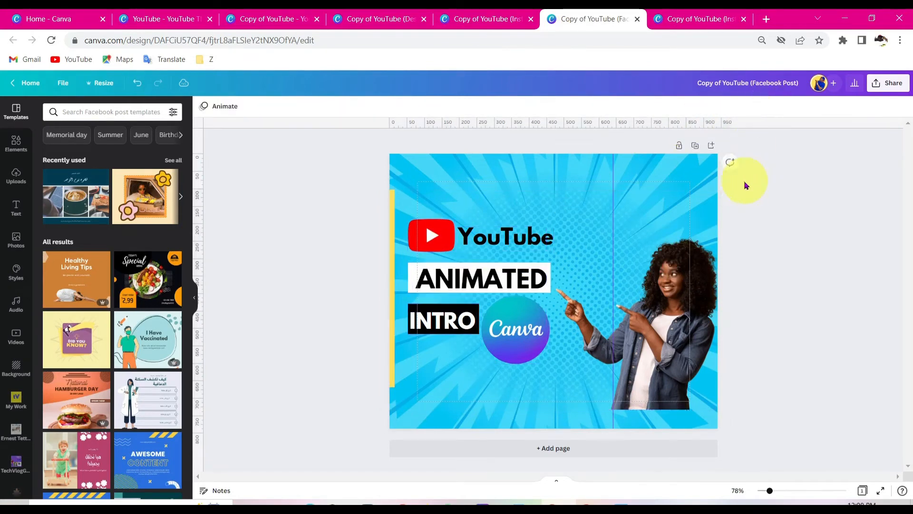
- Extend the yellow side bar of the Facebook Post past the design's upper and lower edges and deselect it
{"action": "left_click", "coordinate": [391, 203]}
{"action": "left_click_drag", "start_coordinate": [391, 190], "coordinate": [393, 149]}
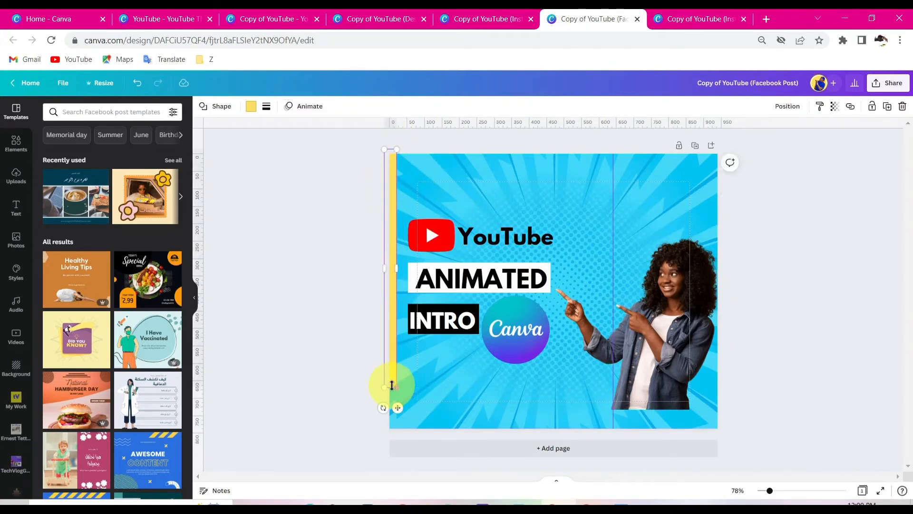
{"action": "left_click_drag", "start_coordinate": [391, 385], "coordinate": [373, 442]}
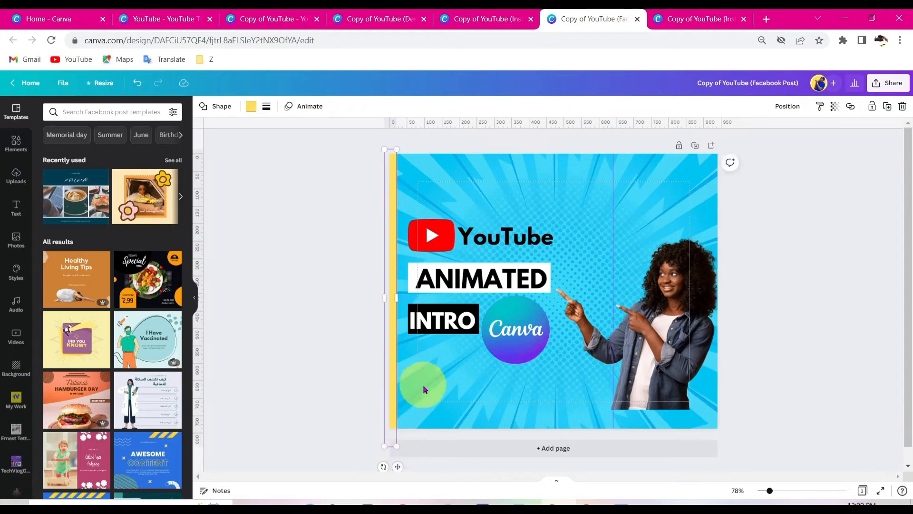
{"action": "left_click", "coordinate": [424, 387]}
- Move the Facebook Post's title text and logos up together and enlarge them to about 435 px high
{"action": "left_click_drag", "start_coordinate": [421, 201], "coordinate": [494, 339]}
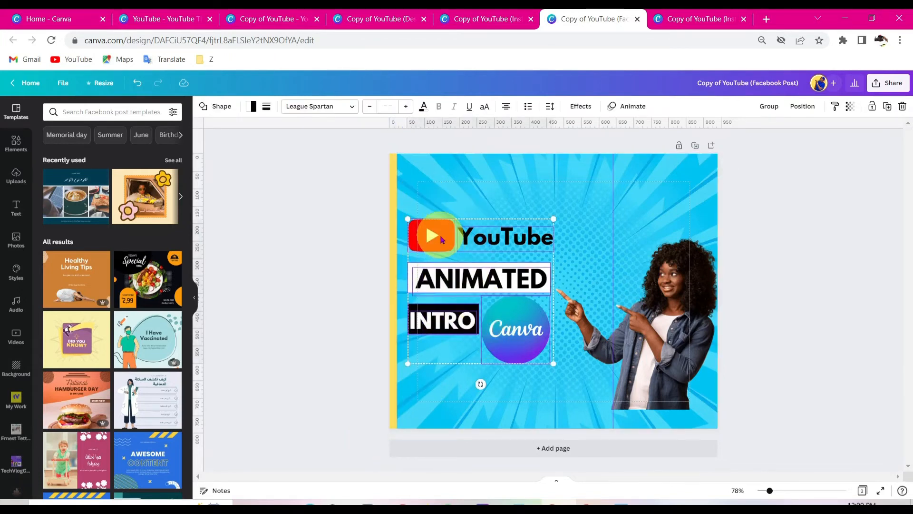
{"action": "left_click_drag", "start_coordinate": [441, 239], "coordinate": [441, 197]}
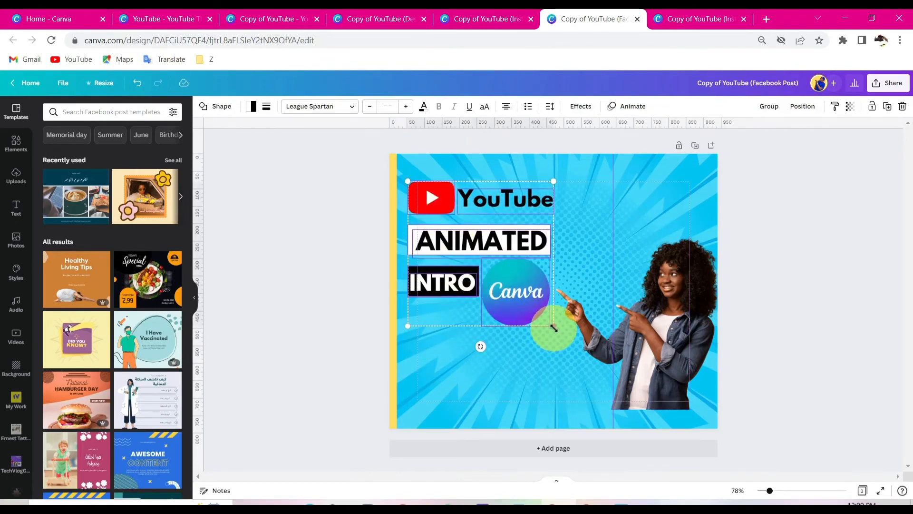
{"action": "left_click_drag", "start_coordinate": [552, 327], "coordinate": [557, 340]}
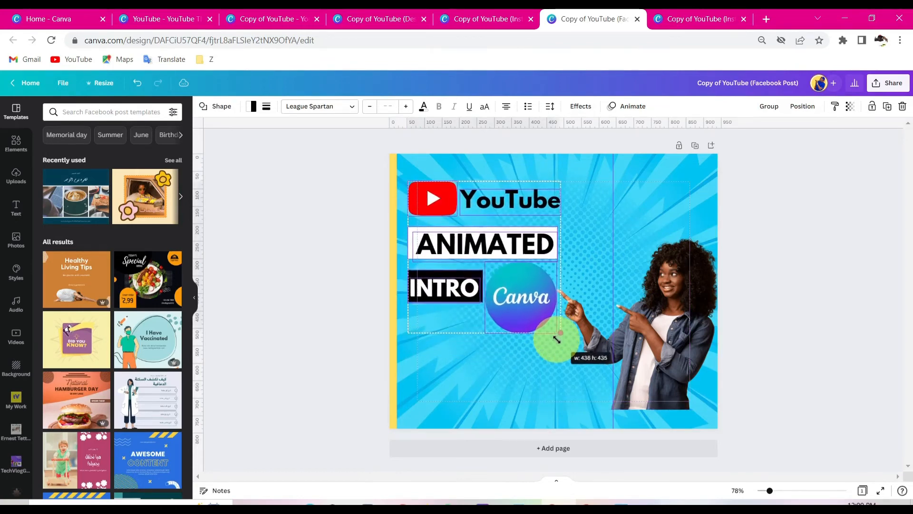
- Move the pointing woman to the bottom edge of the Facebook Post, enlarge her slightly and deselect her
{"action": "left_click", "coordinate": [627, 215]}
{"action": "left_click_drag", "start_coordinate": [638, 328], "coordinate": [634, 326]}
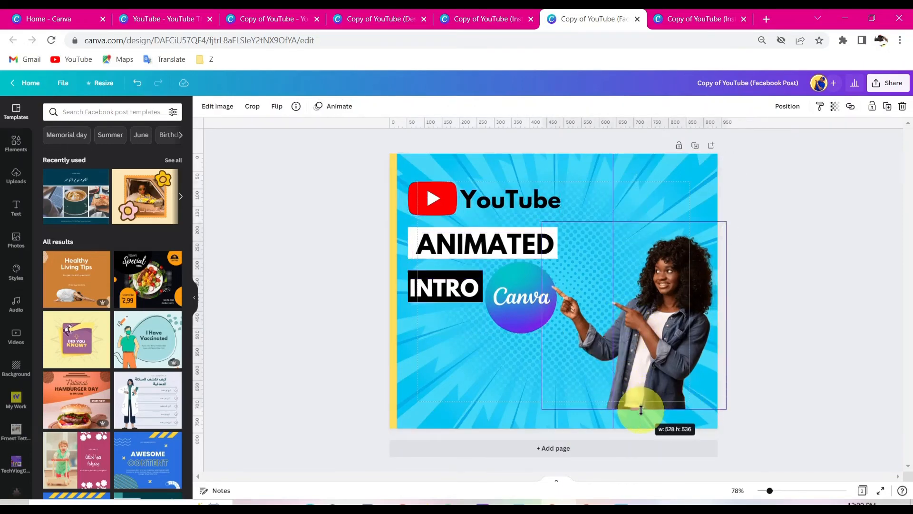
{"action": "left_click_drag", "start_coordinate": [661, 345], "coordinate": [658, 370]}
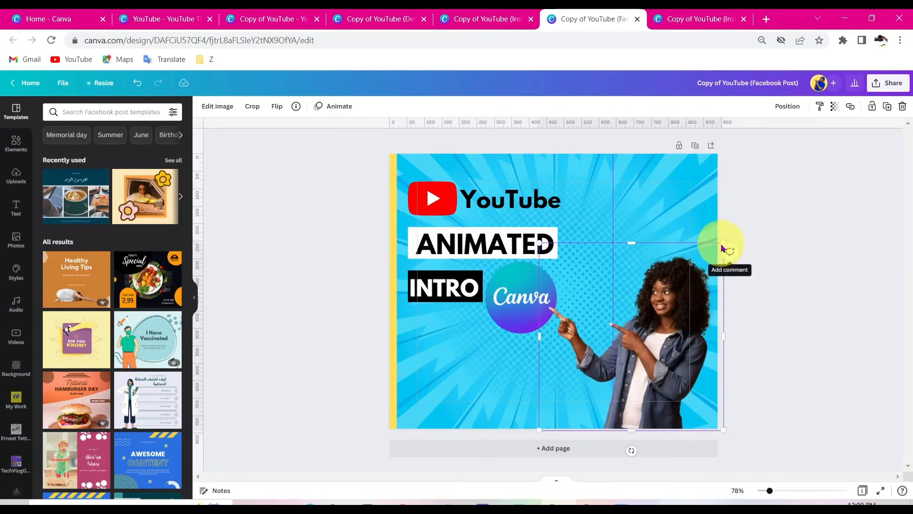
{"action": "left_click_drag", "start_coordinate": [722, 242], "coordinate": [728, 236]}
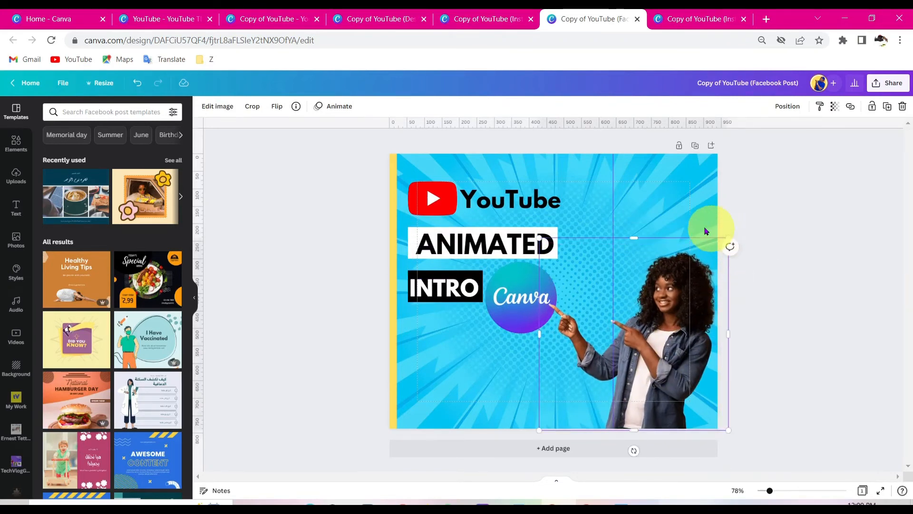
{"action": "left_click", "coordinate": [685, 197]}
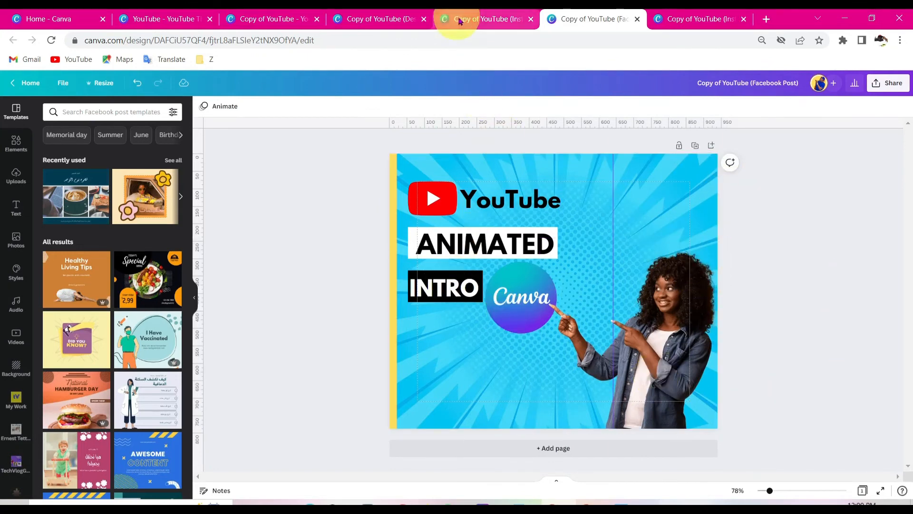
- Open the Instagram Story version, shift the grouped thumbnail elements slightly and ungroup them
{"action": "left_click", "coordinate": [685, 21]}
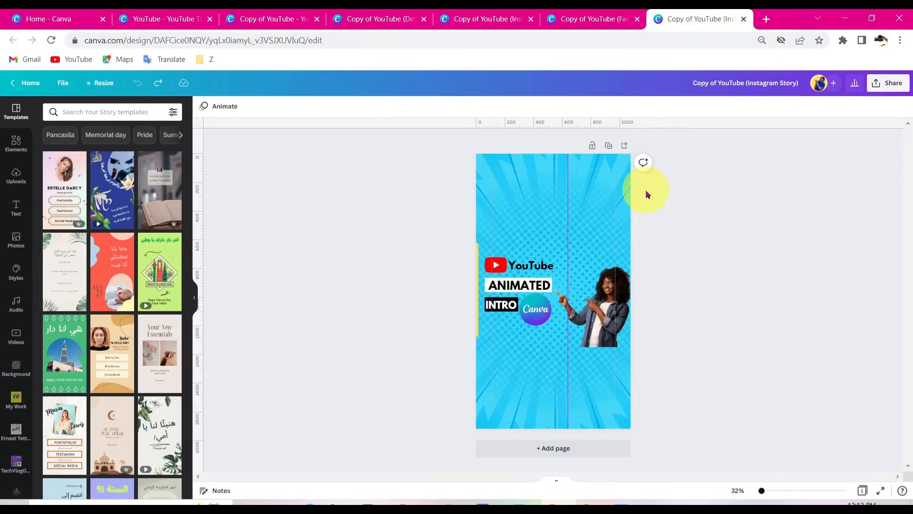
{"action": "left_click_drag", "start_coordinate": [576, 300], "coordinate": [577, 296]}
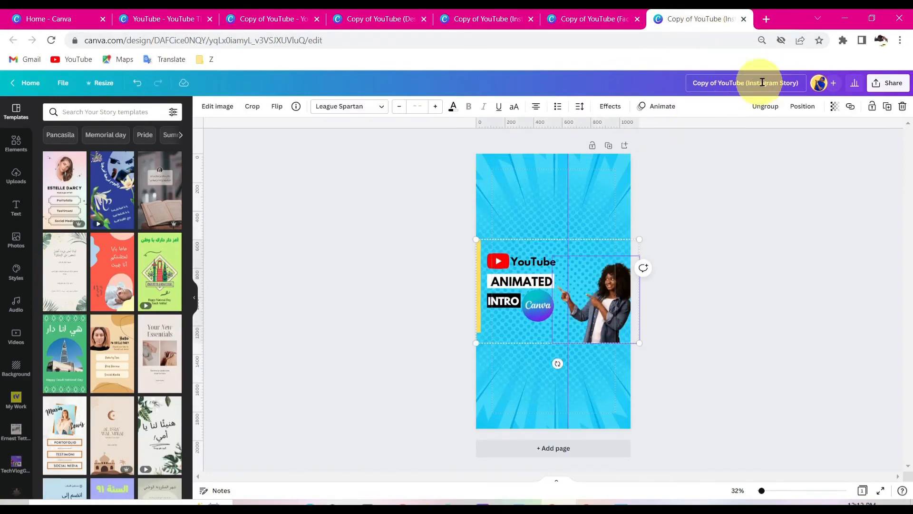
{"action": "left_click", "coordinate": [760, 112]}
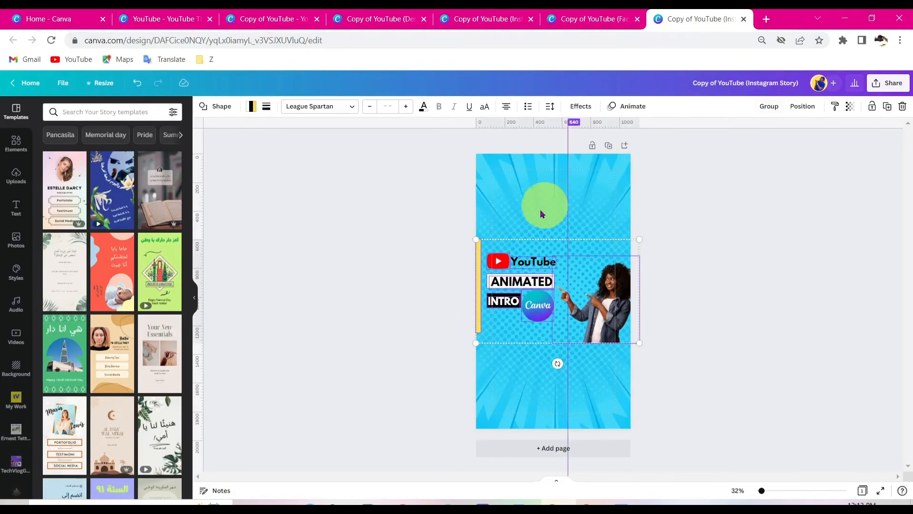
- Enlarge the pointing woman to roughly double size, shift her to the Instagram Story's lower right corner and deselect her
{"action": "left_click", "coordinate": [549, 215]}
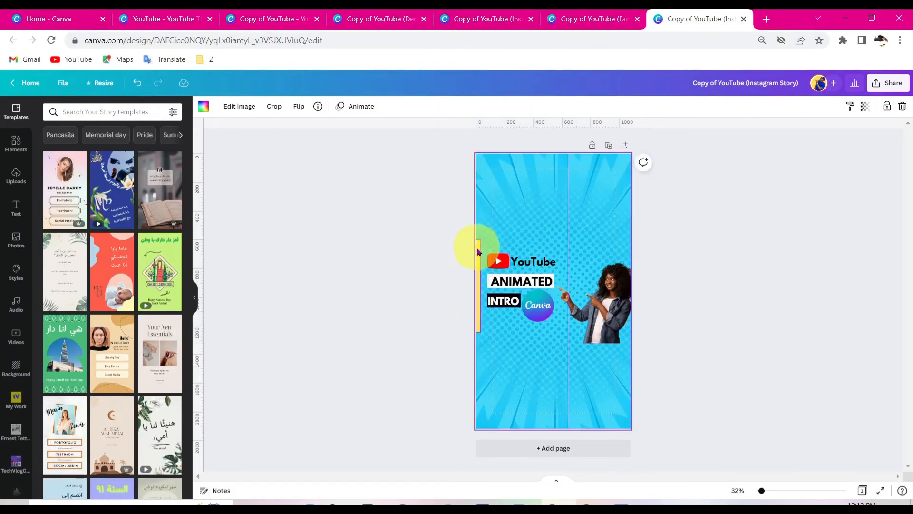
{"action": "left_click", "coordinate": [589, 296]}
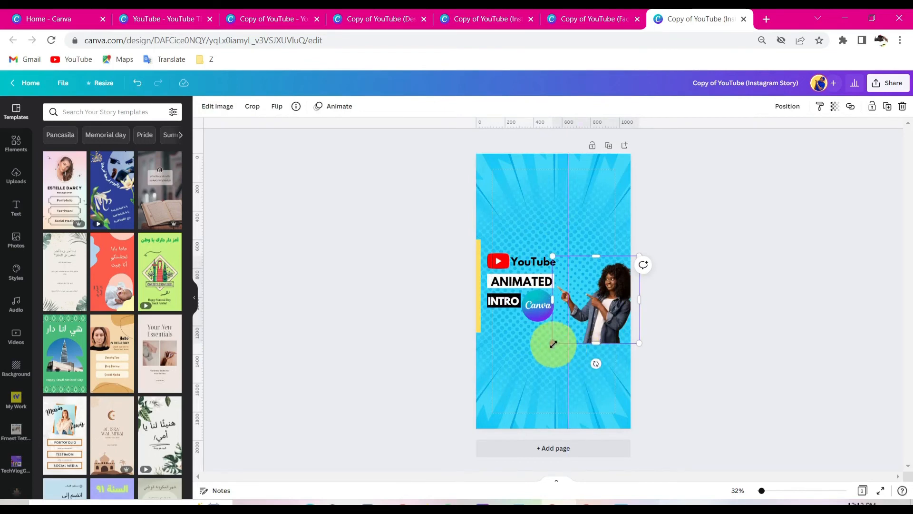
{"action": "left_click_drag", "start_coordinate": [553, 343], "coordinate": [510, 486]}
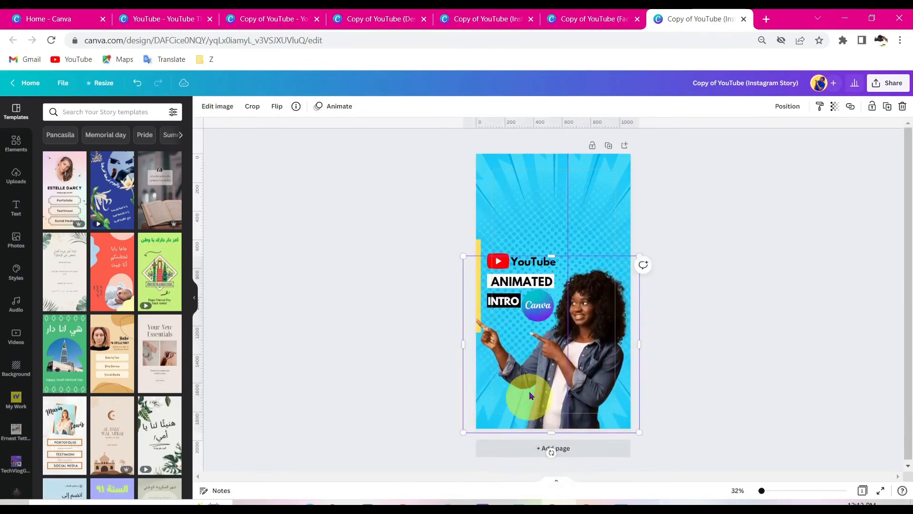
{"action": "left_click_drag", "start_coordinate": [538, 372], "coordinate": [567, 378]}
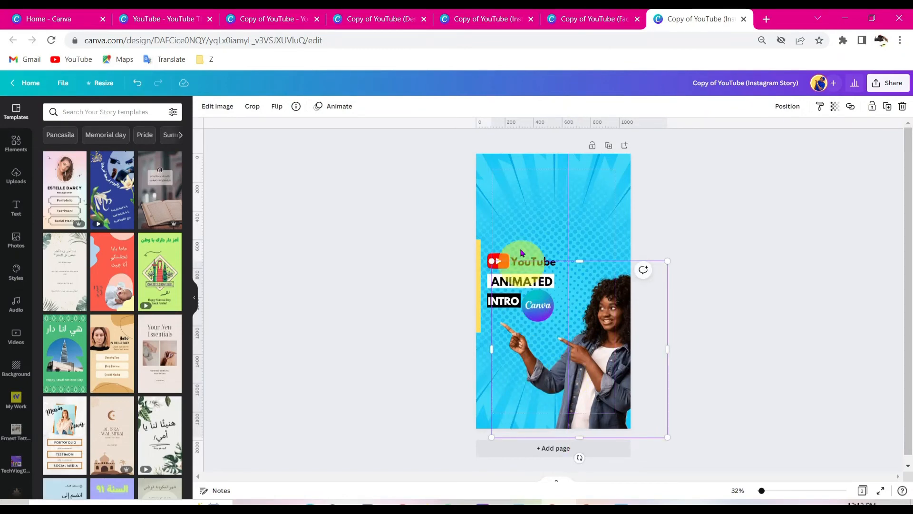
{"action": "left_click_drag", "start_coordinate": [592, 348], "coordinate": [596, 348]}
{"action": "left_click", "coordinate": [639, 202]}
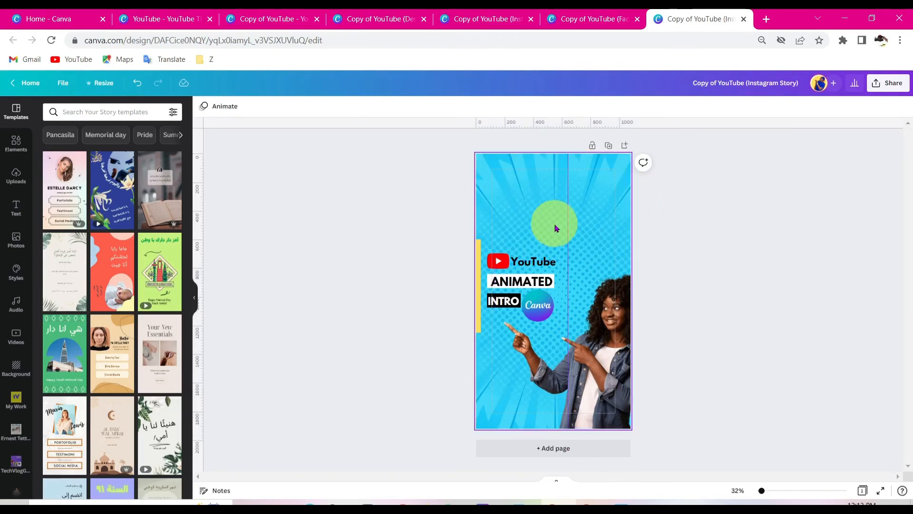
- Select the title text, logos and yellow bar of the Instagram Story together and move them up above the woman
{"action": "left_click_drag", "start_coordinate": [554, 228], "coordinate": [489, 289]}
{"action": "left_click_drag", "start_coordinate": [524, 216], "coordinate": [510, 305]}
{"action": "left_click_drag", "start_coordinate": [489, 219], "coordinate": [443, 328]}
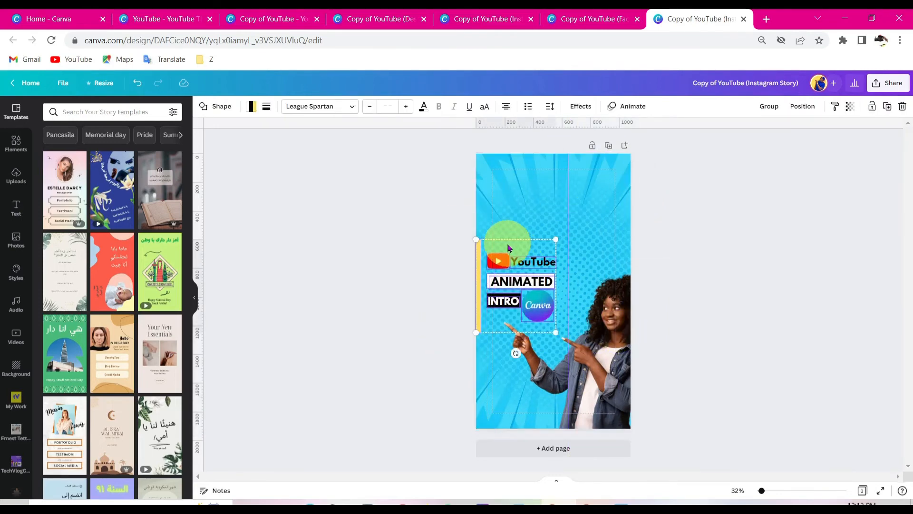
{"action": "left_click_drag", "start_coordinate": [509, 248], "coordinate": [480, 146]}
- Stretch the yellow side bar over the full height of the Instagram Story, past its upper and lower edges
{"action": "left_click", "coordinate": [476, 259]}
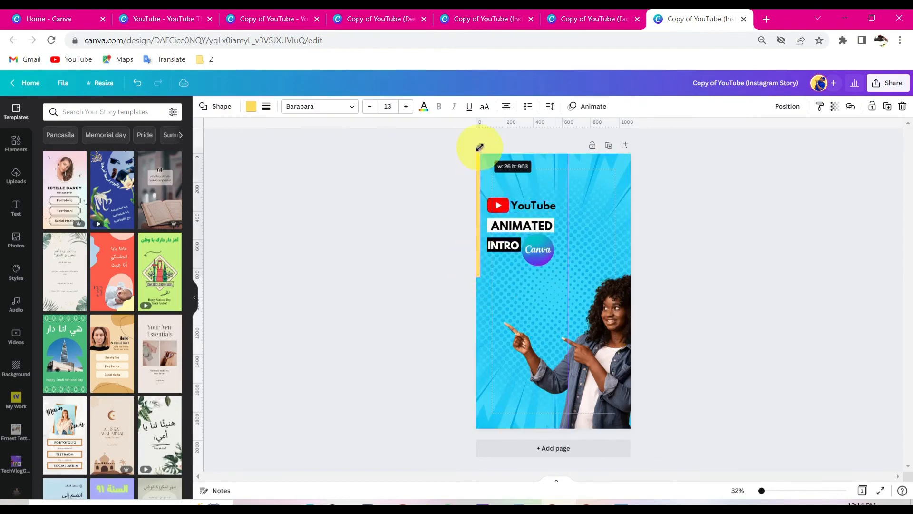
{"action": "left_click_drag", "start_coordinate": [476, 277], "coordinate": [454, 434]}
{"action": "left_click", "coordinate": [570, 177]}
{"action": "left_click", "coordinate": [478, 170]}
- Select the Instagram Story's title text and logos together, enlarge them and place them just above the woman's pointing hands
{"action": "left_click", "coordinate": [596, 344]}
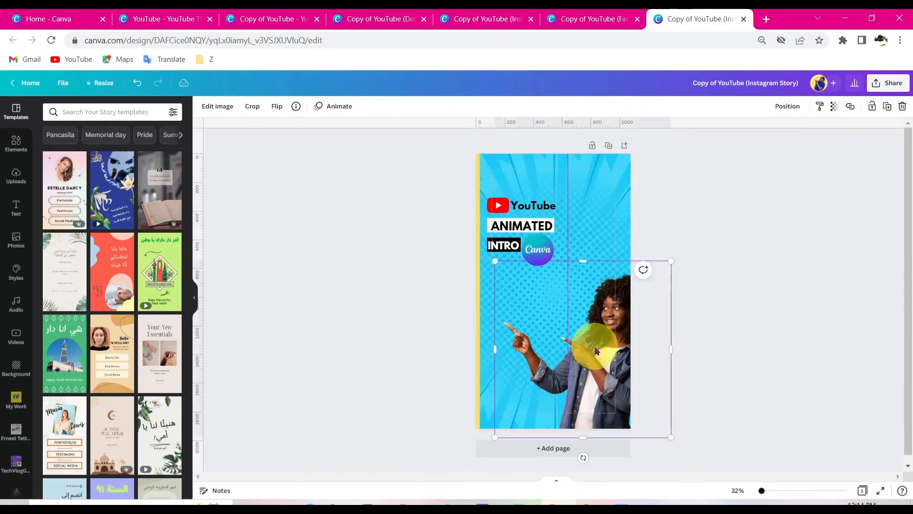
{"action": "left_click", "coordinate": [591, 196]}
{"action": "left_click_drag", "start_coordinate": [564, 184], "coordinate": [482, 288]}
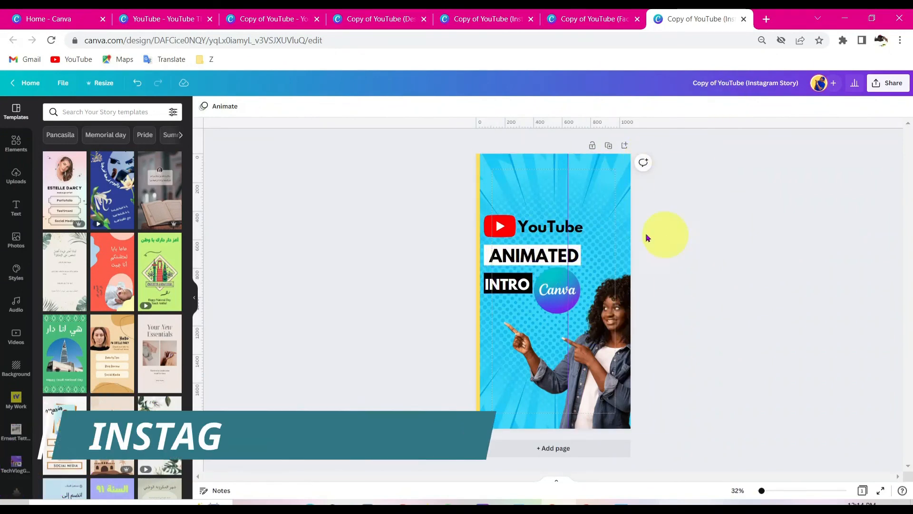
- Review the finished Facebook Post, Instagram Post, Desktop Wallpaper, thumbnail and Instagram Story versions one after another
{"action": "left_click", "coordinate": [545, 15]}
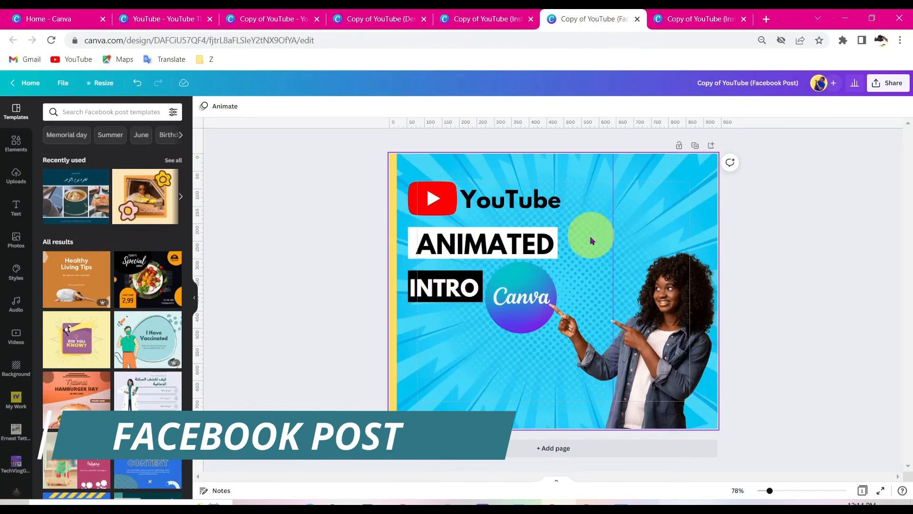
{"action": "left_click", "coordinate": [490, 17]}
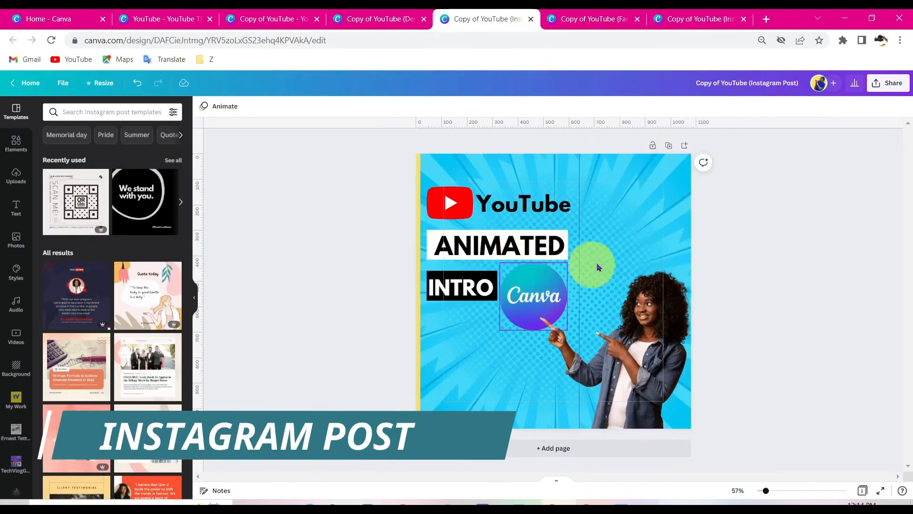
{"action": "left_click", "coordinate": [363, 17]}
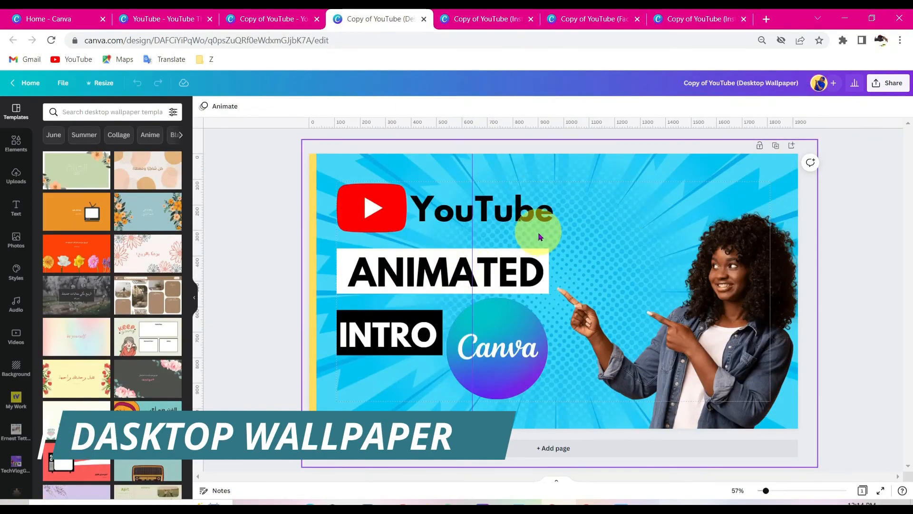
{"action": "left_click", "coordinate": [265, 15]}
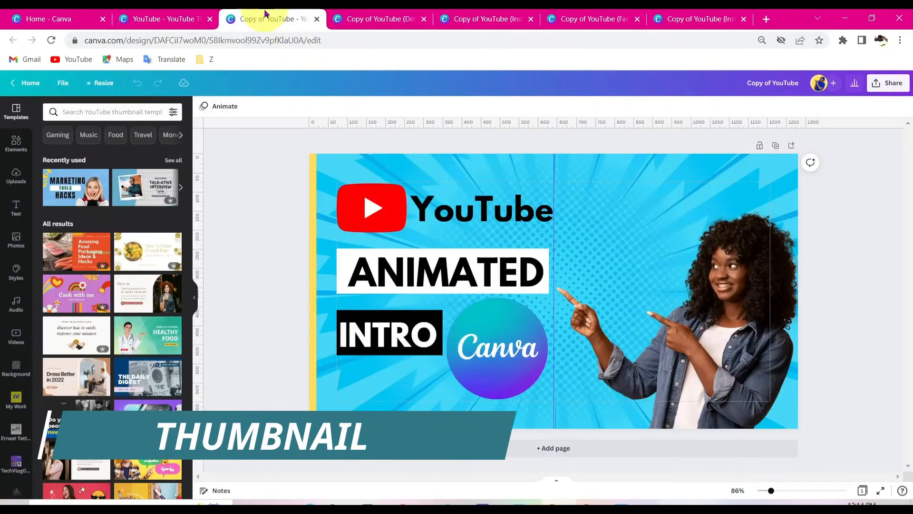
{"action": "left_click", "coordinate": [366, 17]}
{"action": "left_click", "coordinate": [454, 14]}
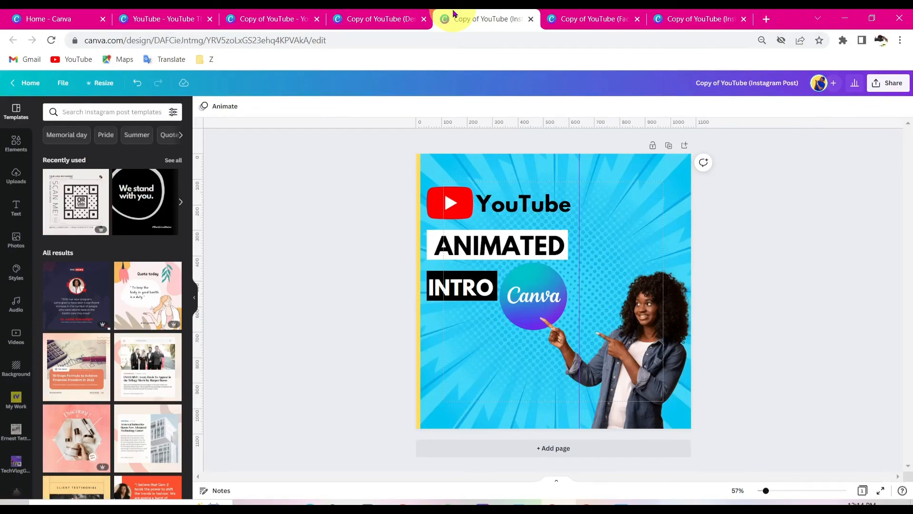
{"action": "left_click", "coordinate": [590, 16]}
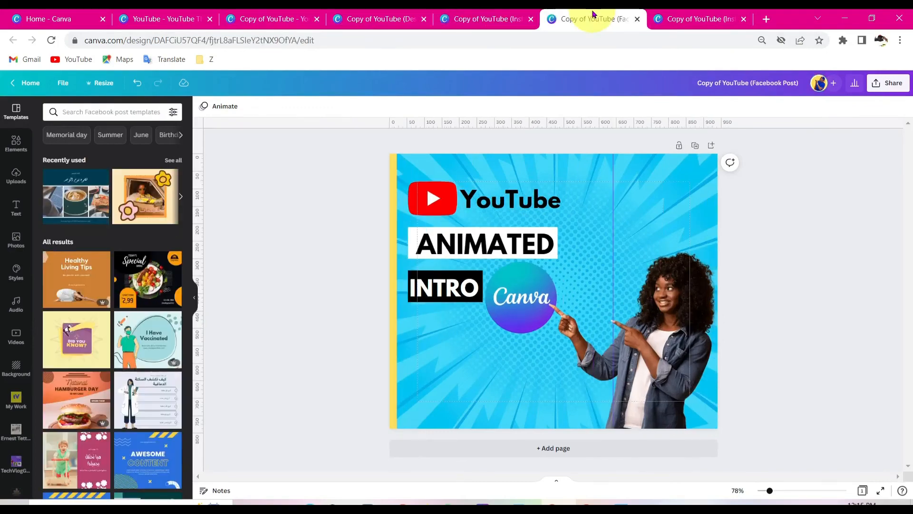
{"action": "left_click", "coordinate": [672, 15]}
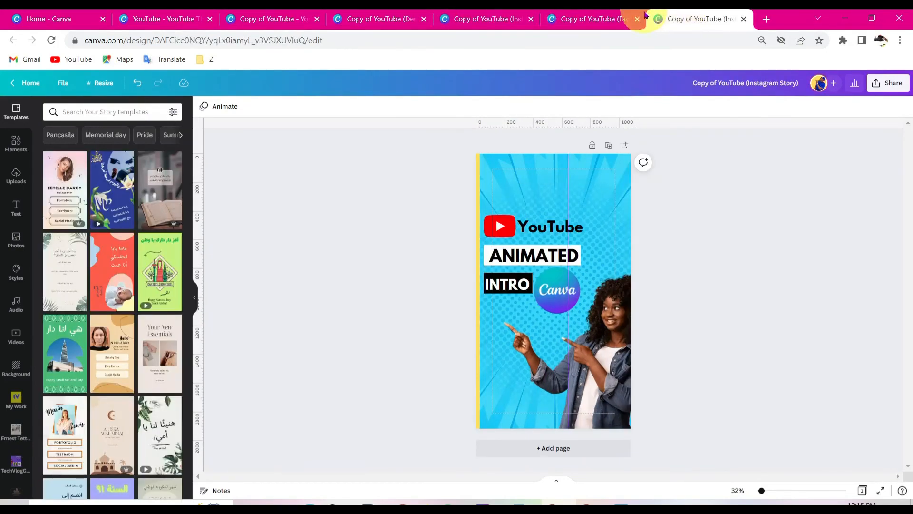